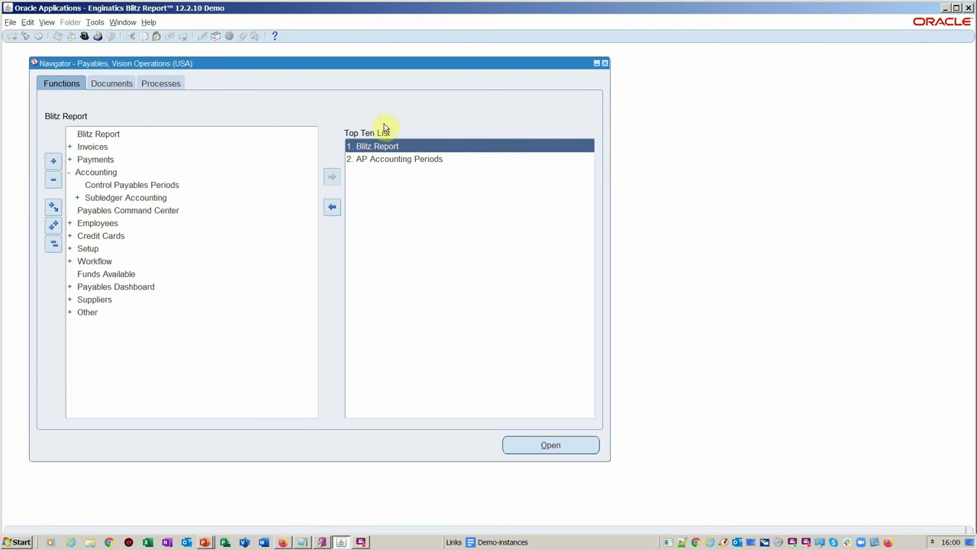
Step: Open Blitz Report from the Top Ten List and bring up its report setup window
{"action": "left_click_drag", "start_coordinate": [411, 62], "coordinate": [424, 67]}
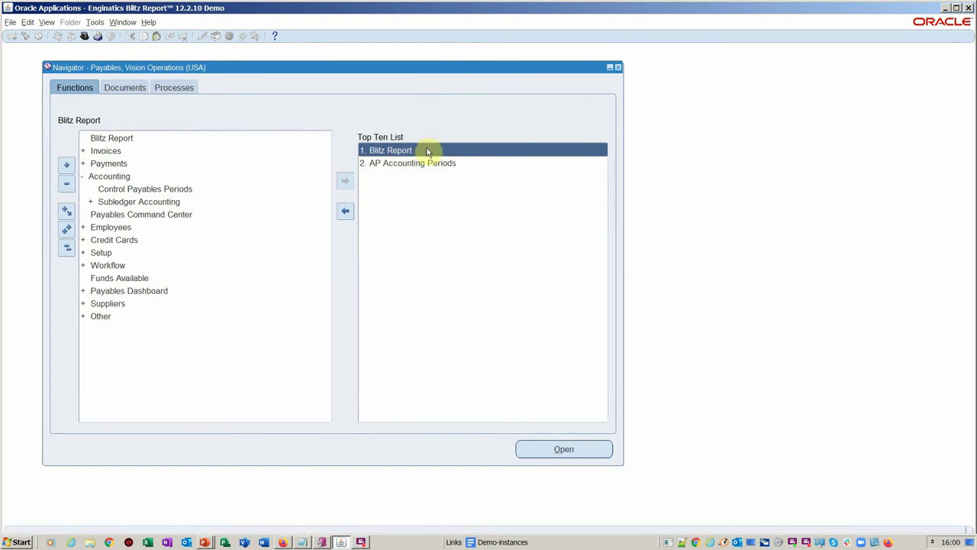
{"action": "double_click", "coordinate": [427, 151]}
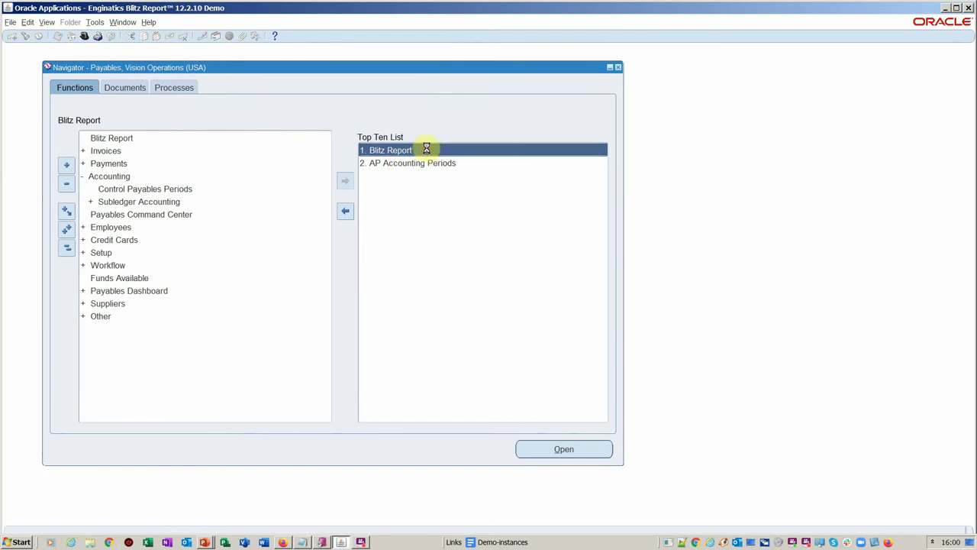
{"action": "left_click_drag", "start_coordinate": [233, 50], "coordinate": [425, 65]}
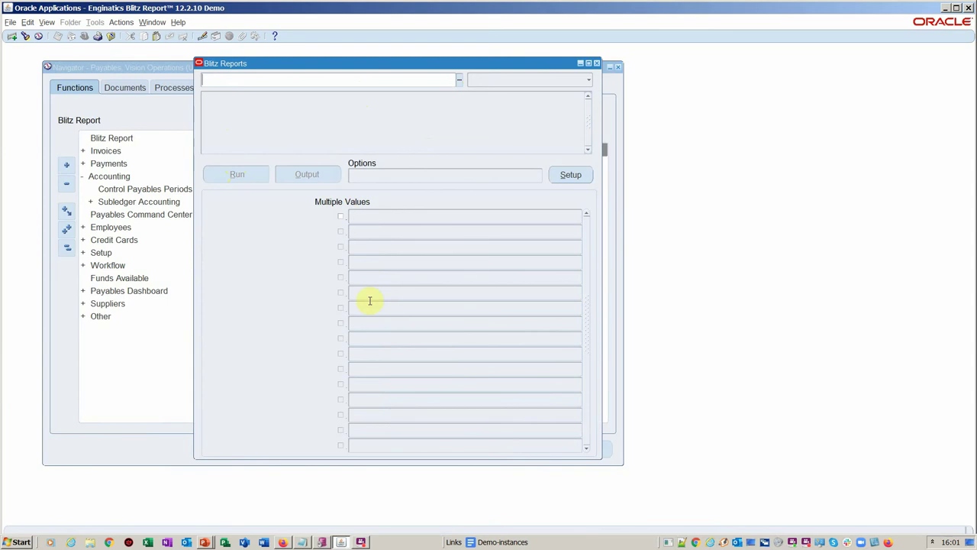
{"action": "left_click", "coordinate": [567, 172]}
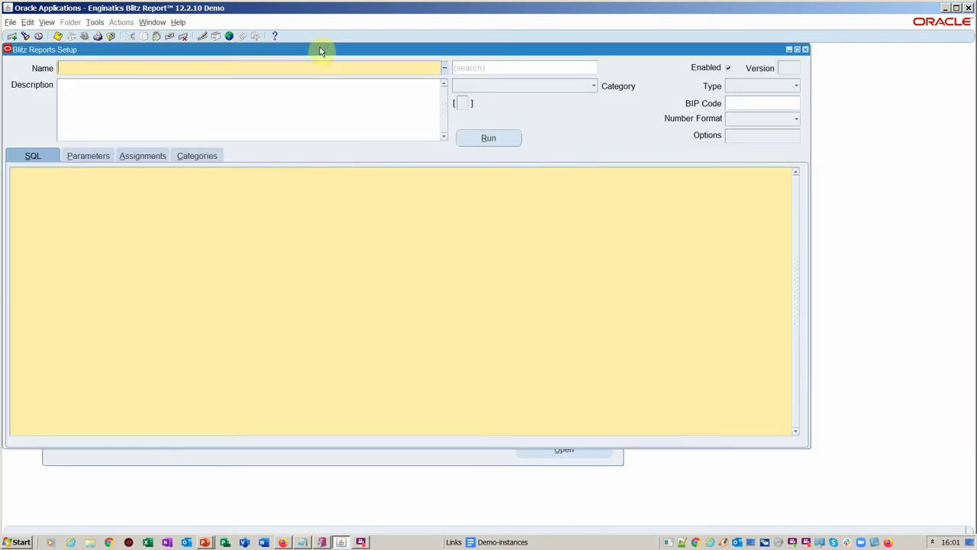
{"action": "left_click_drag", "start_coordinate": [321, 51], "coordinate": [385, 118]}
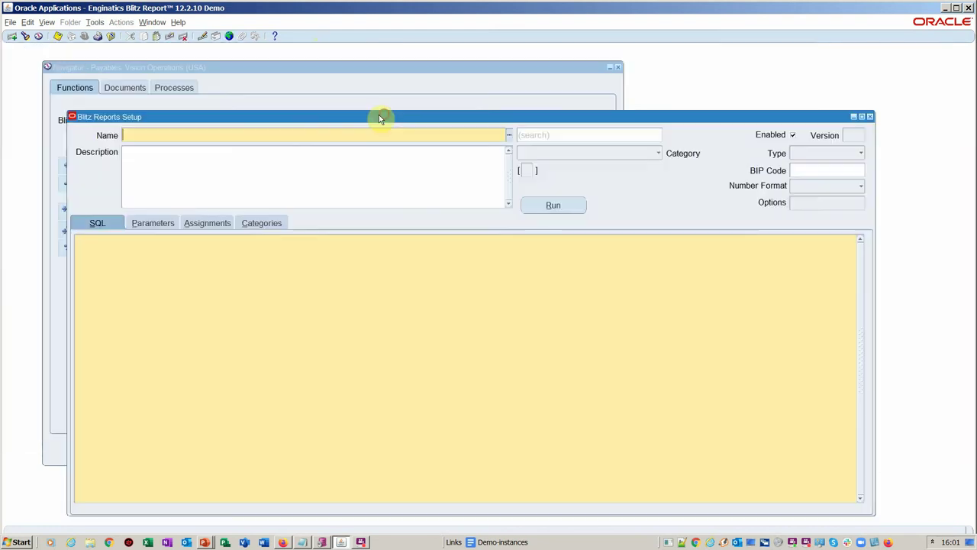
Step: Start a report import and set the import source to Enterprise Command Center
{"action": "left_click", "coordinate": [95, 23]}
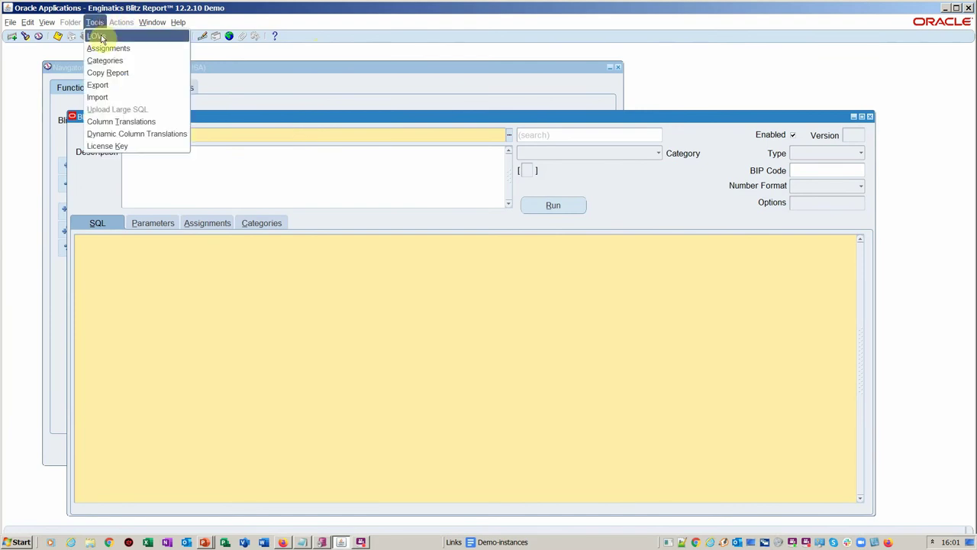
{"action": "left_click", "coordinate": [134, 97]}
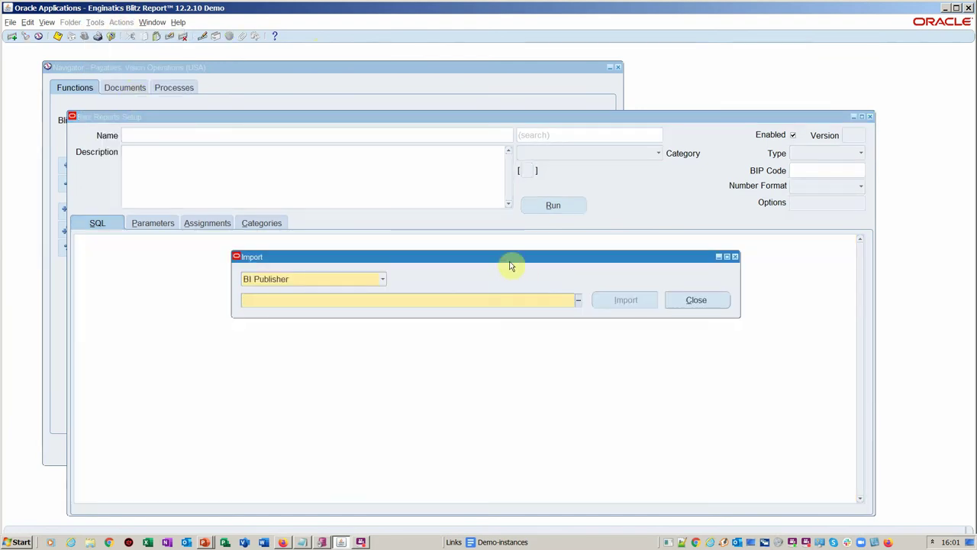
{"action": "left_click_drag", "start_coordinate": [511, 257], "coordinate": [558, 253]}
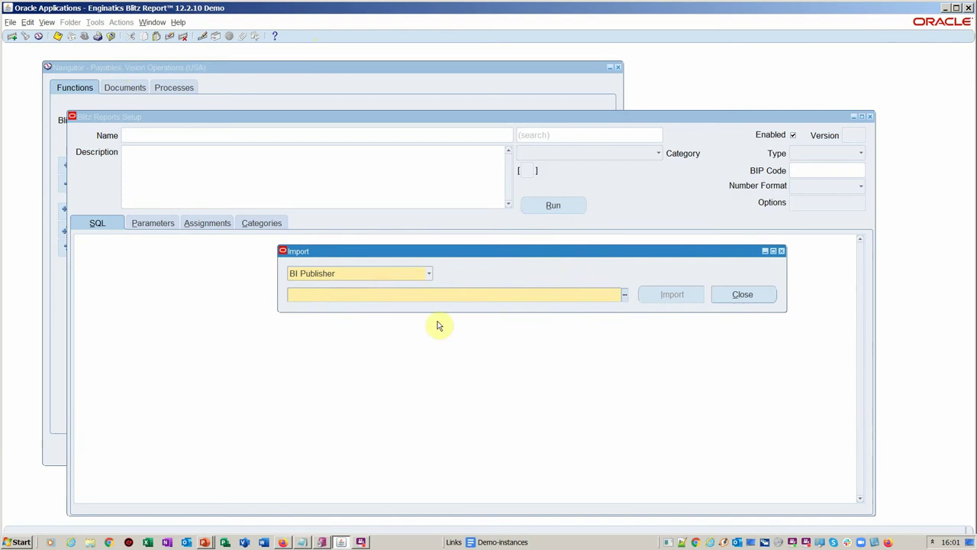
{"action": "left_click", "coordinate": [425, 278]}
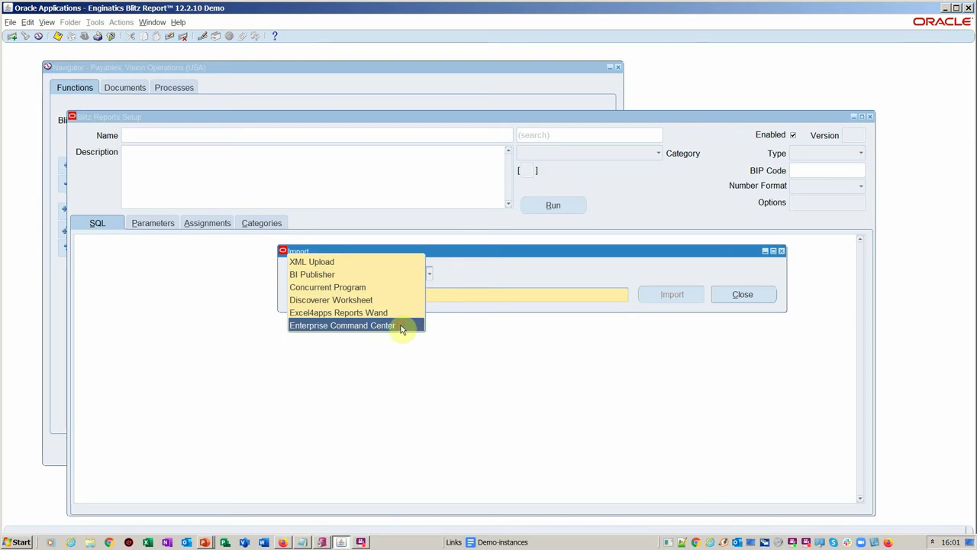
{"action": "left_click", "coordinate": [401, 327]}
{"action": "left_click_drag", "start_coordinate": [424, 251], "coordinate": [288, 290]}
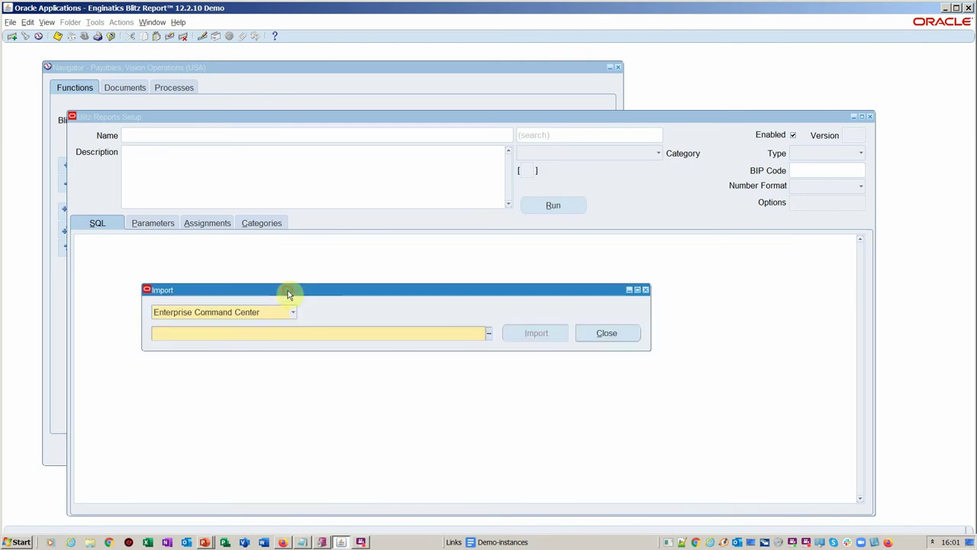
Step: Browse the list of Enterprise Command Center datasets available for import
{"action": "left_click", "coordinate": [490, 336]}
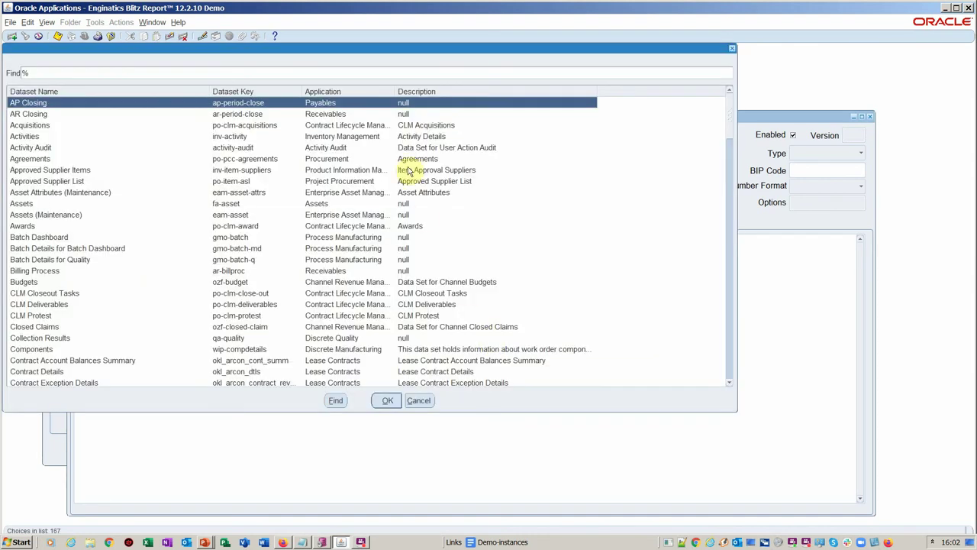
{"action": "left_click_drag", "start_coordinate": [351, 50], "coordinate": [555, 78]}
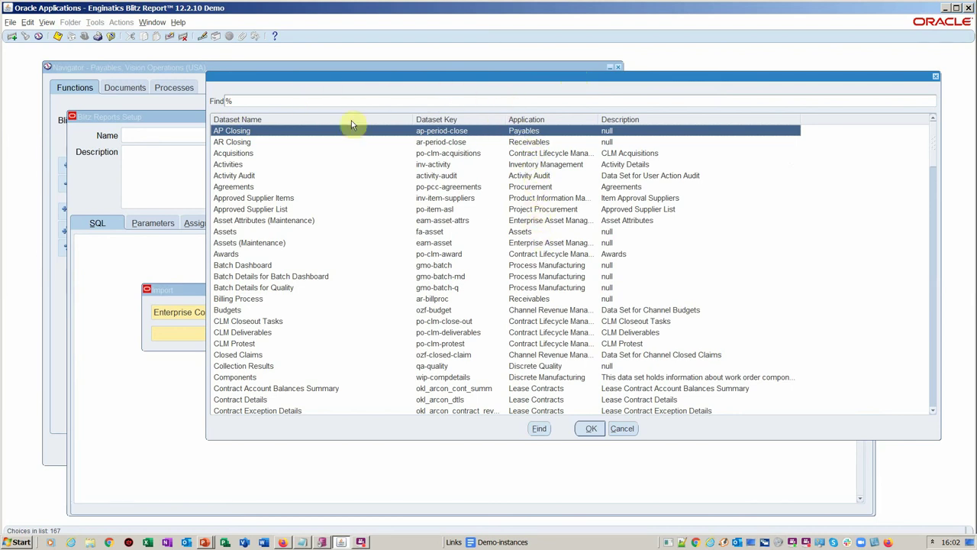
{"action": "scroll", "coordinate": [665, 175], "scroll_direction": "down", "scroll_amount": 9}
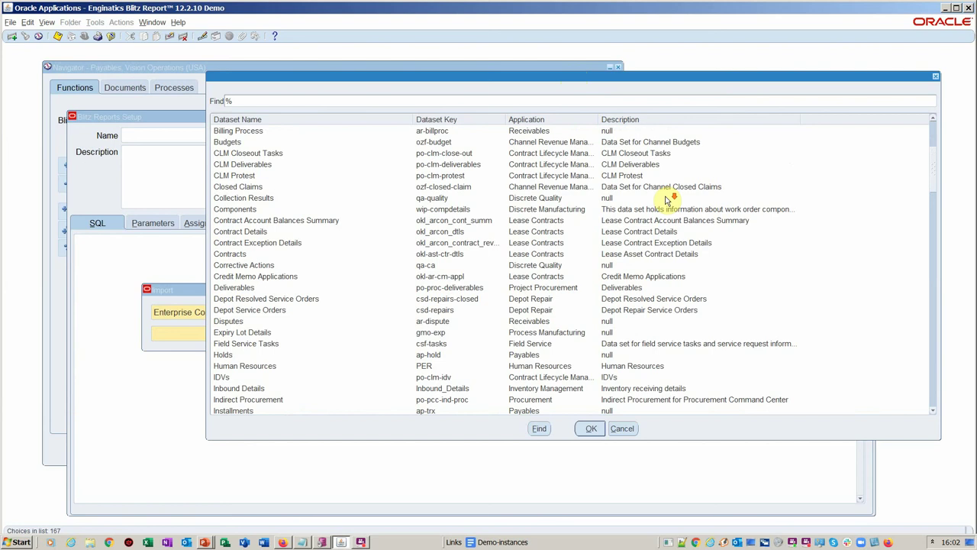
{"action": "scroll", "coordinate": [667, 200], "scroll_direction": "down", "scroll_amount": 7}
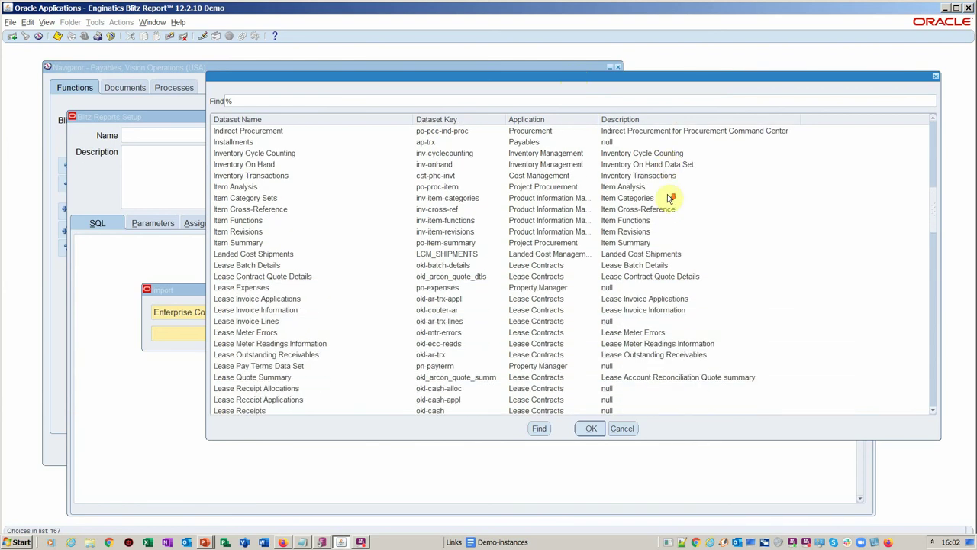
{"action": "scroll", "coordinate": [668, 199], "scroll_direction": "down", "scroll_amount": 5}
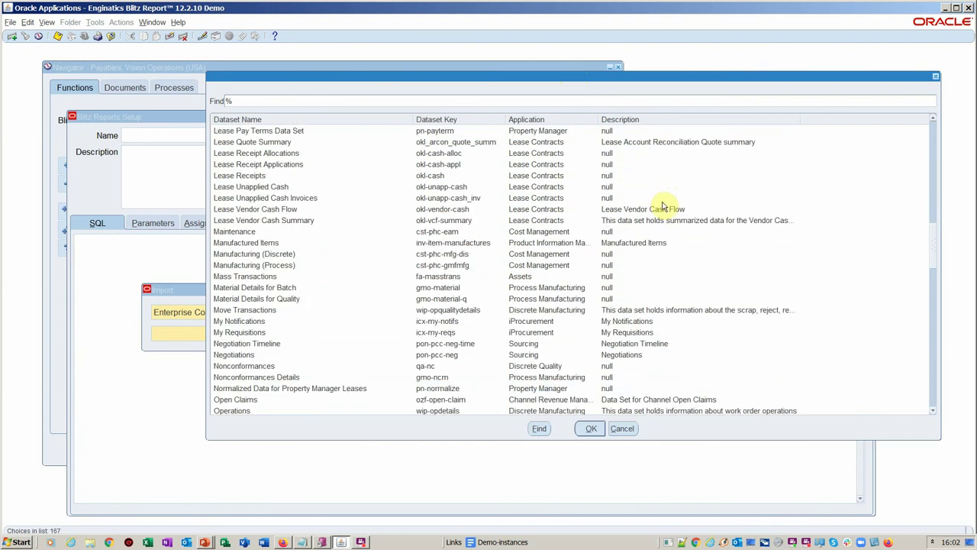
{"action": "scroll", "coordinate": [662, 204], "scroll_direction": "down", "scroll_amount": 8}
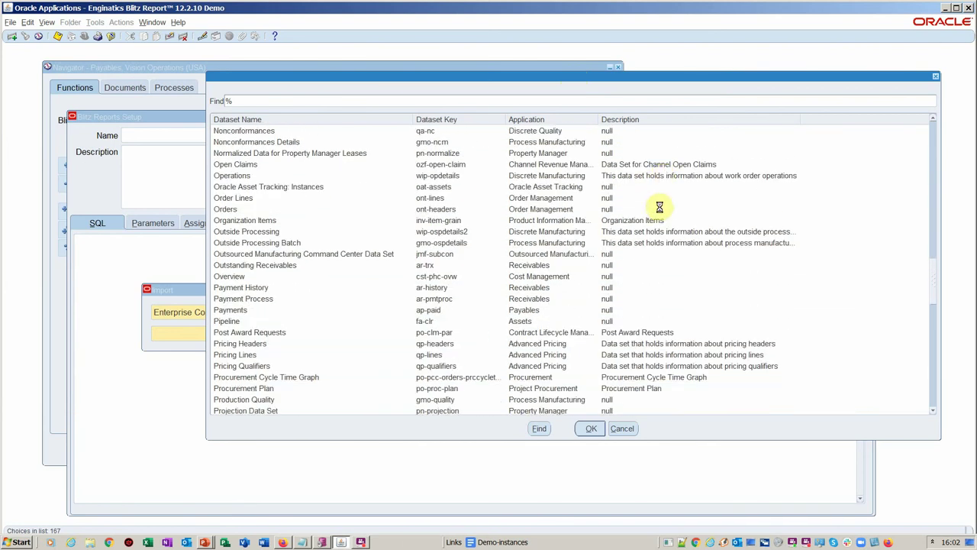
{"action": "scroll", "coordinate": [662, 212], "scroll_direction": "down", "scroll_amount": 3}
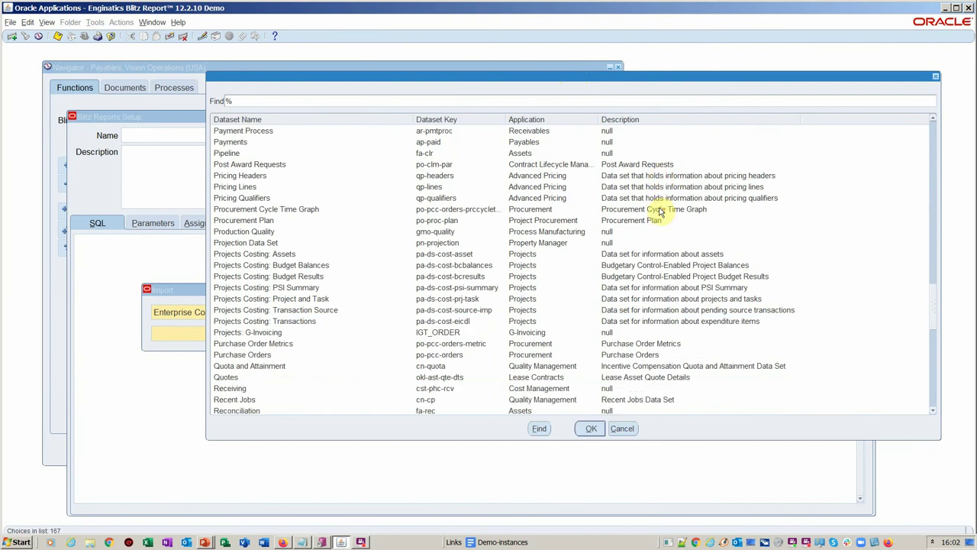
{"action": "scroll", "coordinate": [661, 213], "scroll_direction": "down", "scroll_amount": 10}
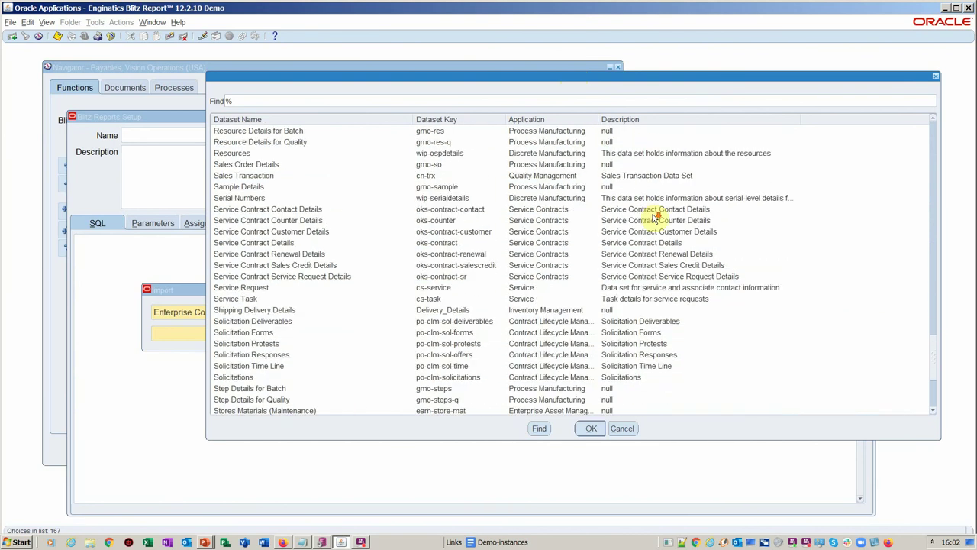
{"action": "scroll", "coordinate": [653, 220], "scroll_direction": "down", "scroll_amount": 5}
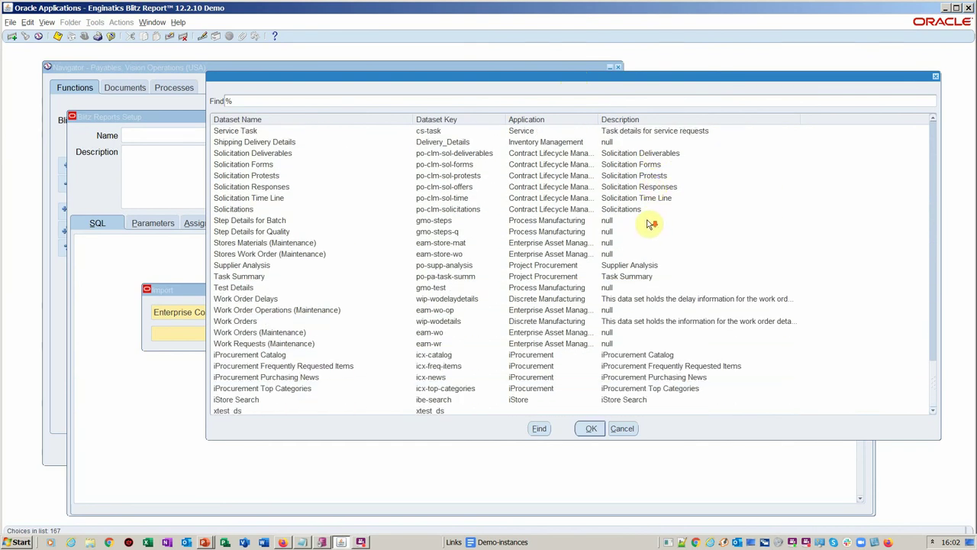
{"action": "scroll", "coordinate": [651, 223], "scroll_direction": "up", "scroll_amount": 20}
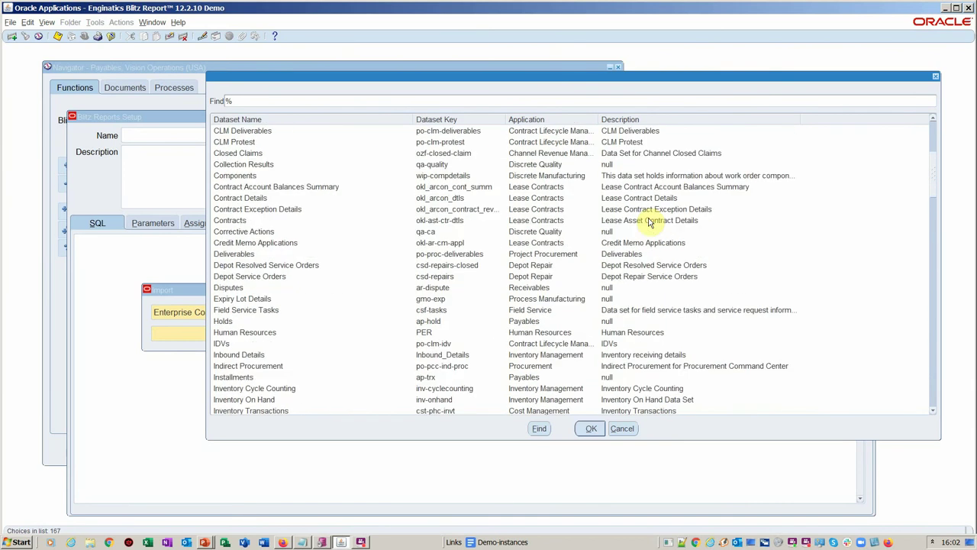
{"action": "scroll", "coordinate": [650, 222], "scroll_direction": "up", "scroll_amount": 6}
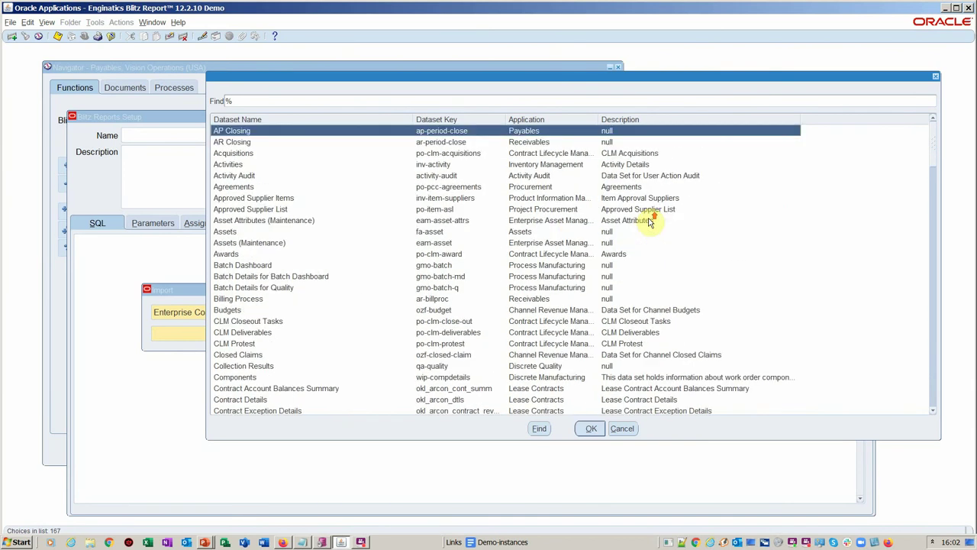
Step: Select the AP Closing dataset for Payables and import it as a report
{"action": "double_click", "coordinate": [321, 130]}
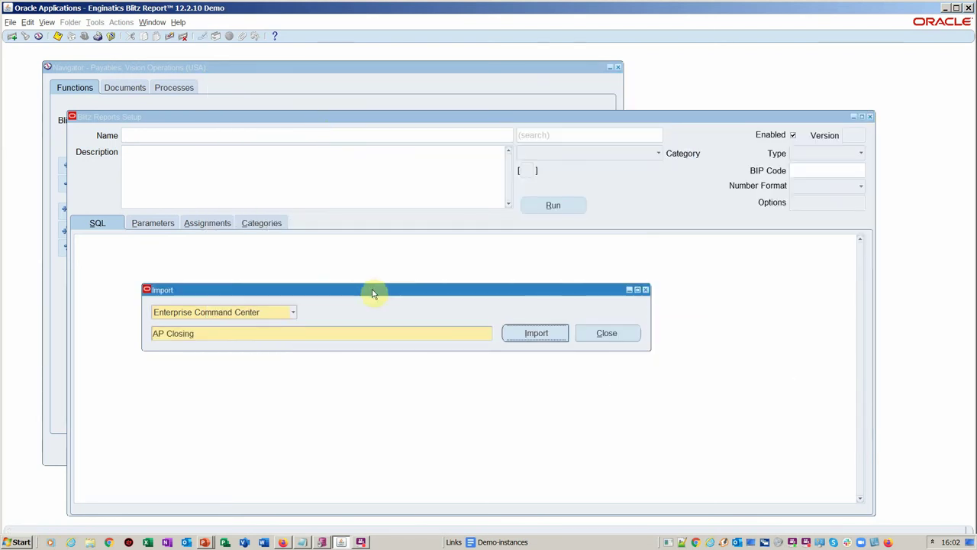
{"action": "left_click_drag", "start_coordinate": [373, 293], "coordinate": [396, 259]}
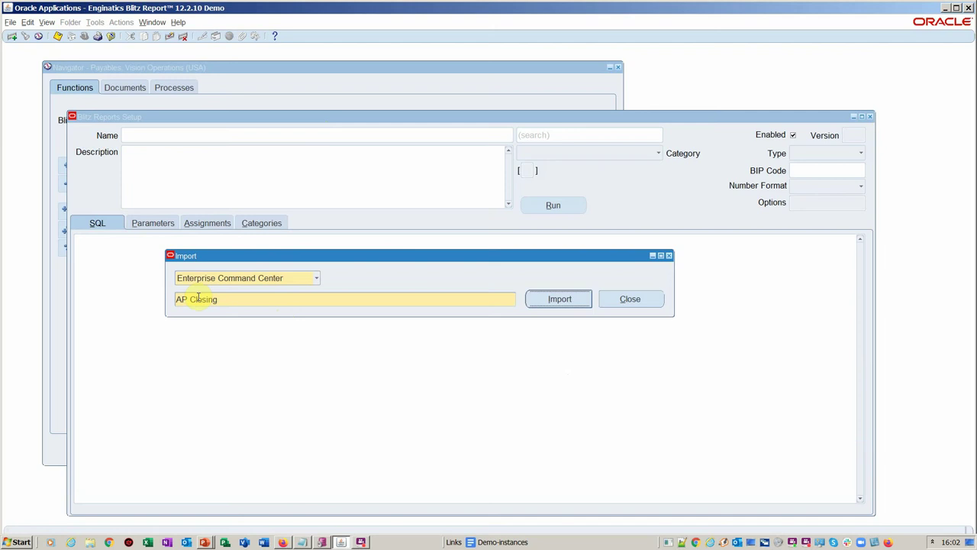
{"action": "left_click", "coordinate": [538, 307]}
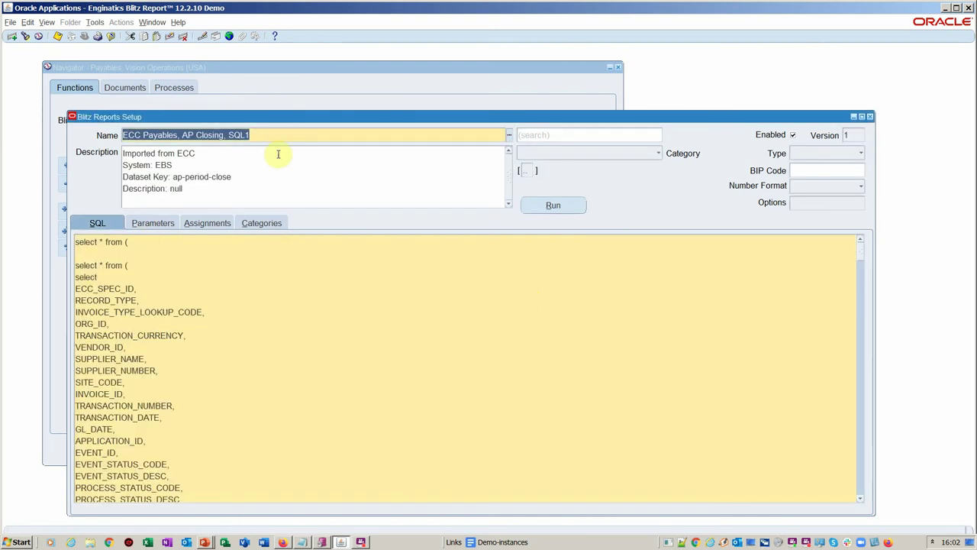
Step: Rename the imported report to "ECC Payables, AP Closing - transaction listing" and save it
{"action": "left_click_drag", "start_coordinate": [269, 135], "coordinate": [231, 142]}
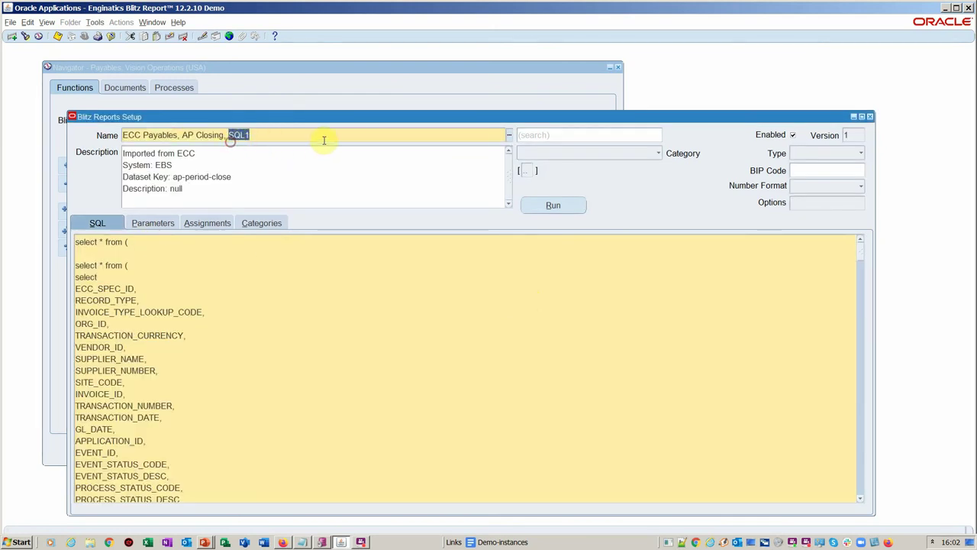
{"action": "key", "text": "BackSpace"}
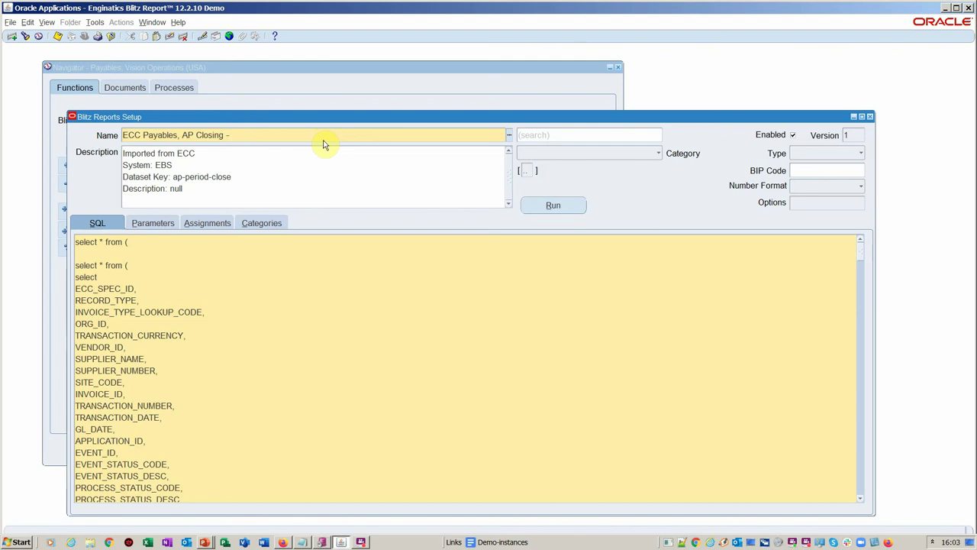
{"action": "type", "text": "transaction listing"}
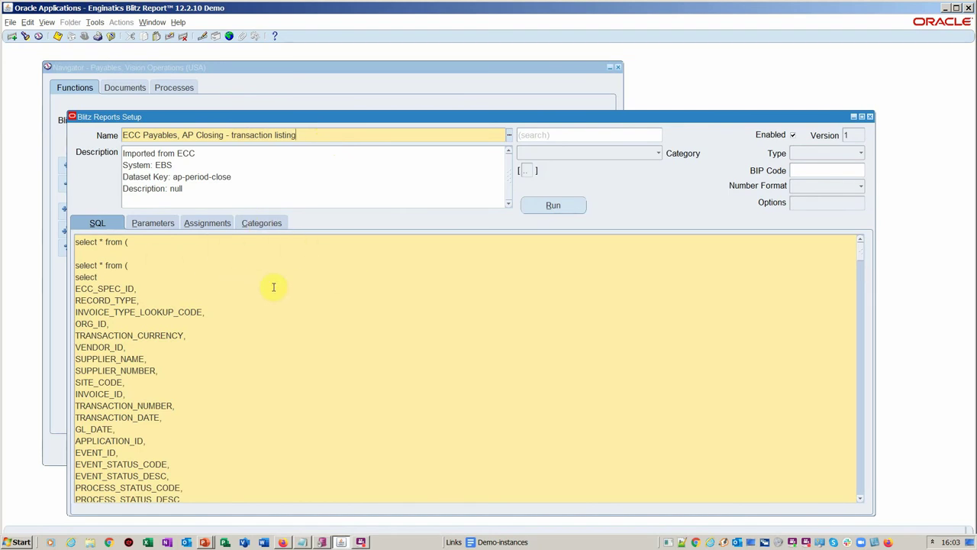
{"action": "key", "text": "ctrl+s"}
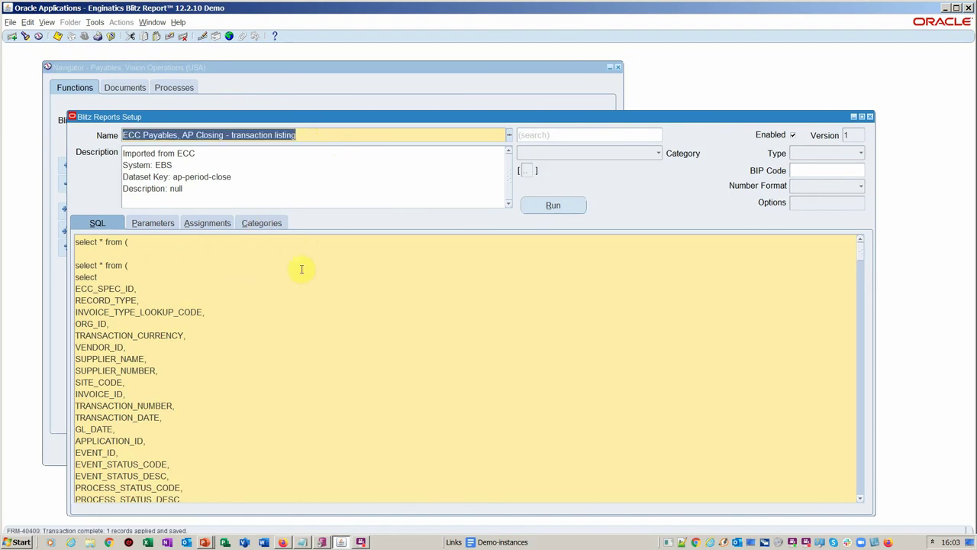
Step: Add a comment to version 1 in the version history, noting the unit test with a colleague based on land requirements
{"action": "double_click", "coordinate": [858, 135]}
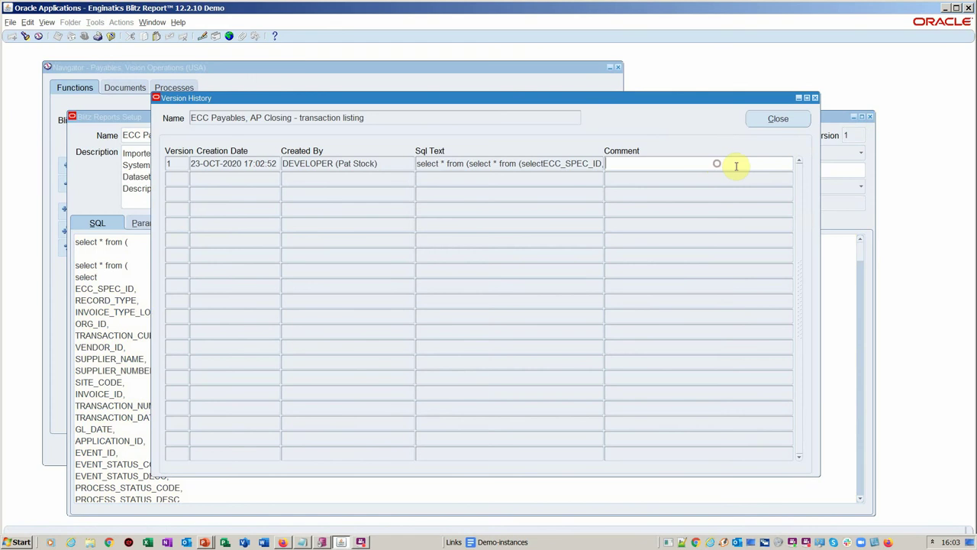
{"action": "type", "text": "unit test with glen based on land requirements"}
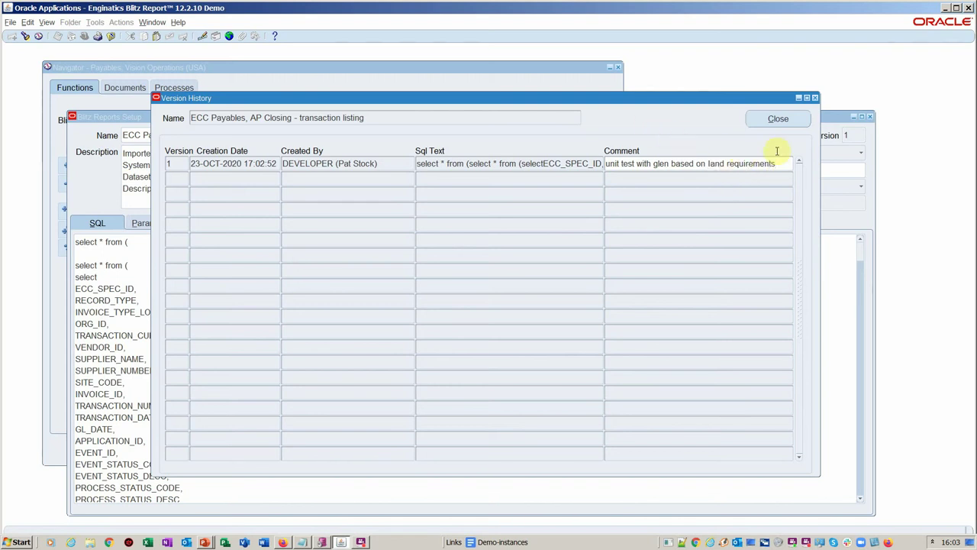
{"action": "left_click", "coordinate": [782, 126]}
{"action": "left_click", "coordinate": [782, 125]}
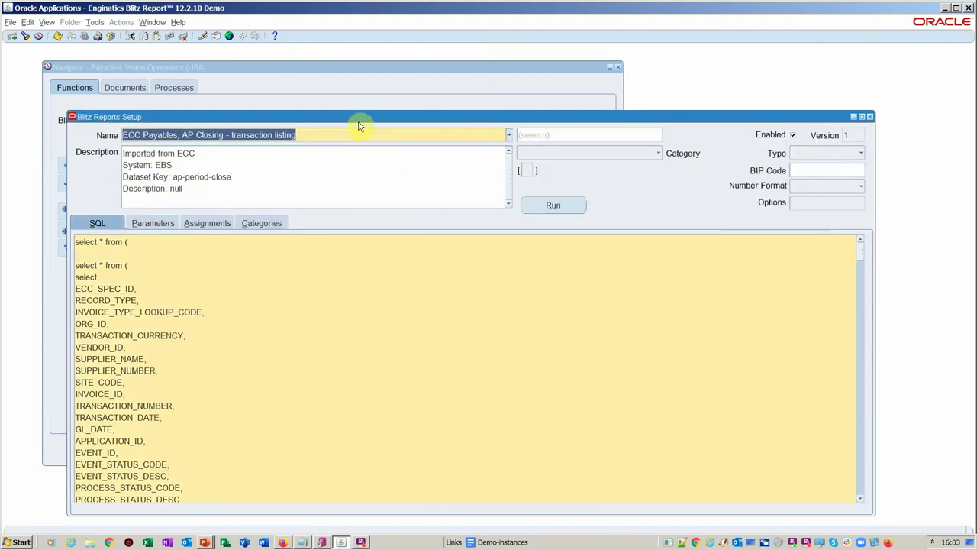
Step: Review the SQL of the AP Closing transaction listing report, from the selected columns down to the inner query
{"action": "left_click_drag", "start_coordinate": [359, 121], "coordinate": [395, 90]}
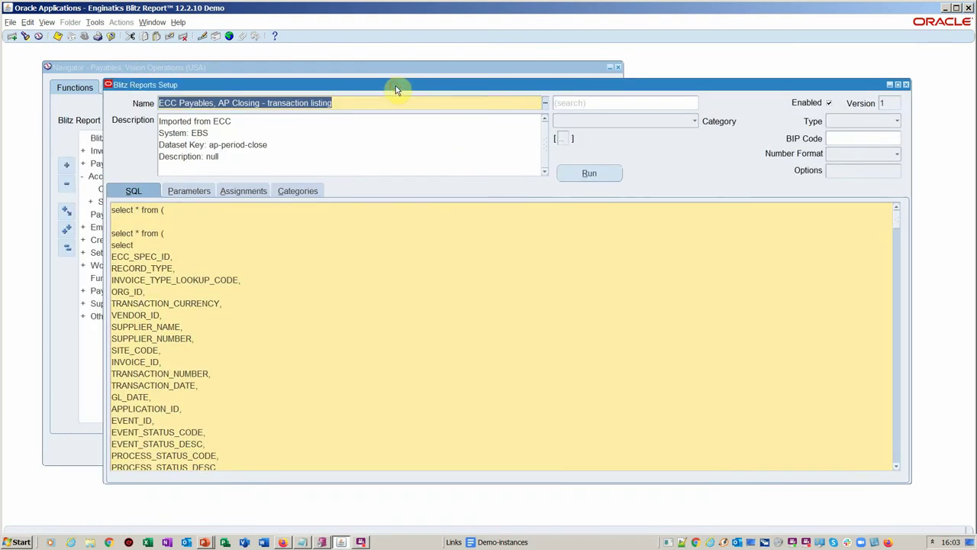
{"action": "scroll", "coordinate": [270, 284], "scroll_direction": "down", "scroll_amount": 3}
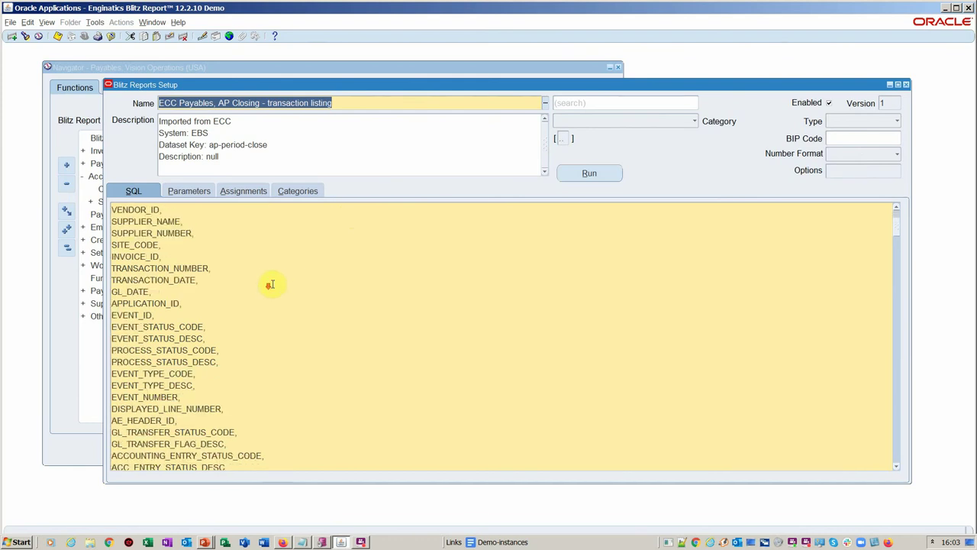
{"action": "scroll", "coordinate": [206, 303], "scroll_direction": "down", "scroll_amount": 4}
{"action": "scroll", "coordinate": [210, 303], "scroll_direction": "down", "scroll_amount": 6}
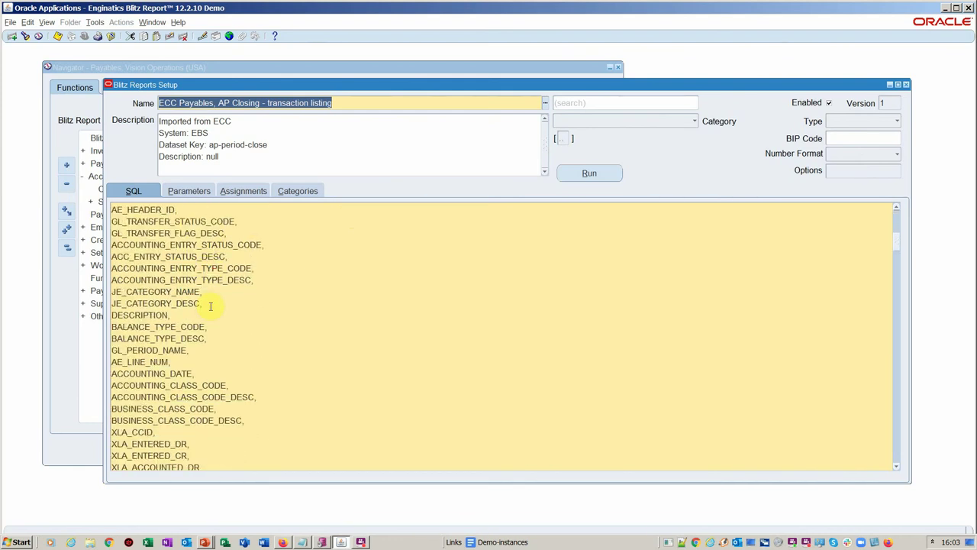
{"action": "scroll", "coordinate": [210, 303], "scroll_direction": "down", "scroll_amount": 6}
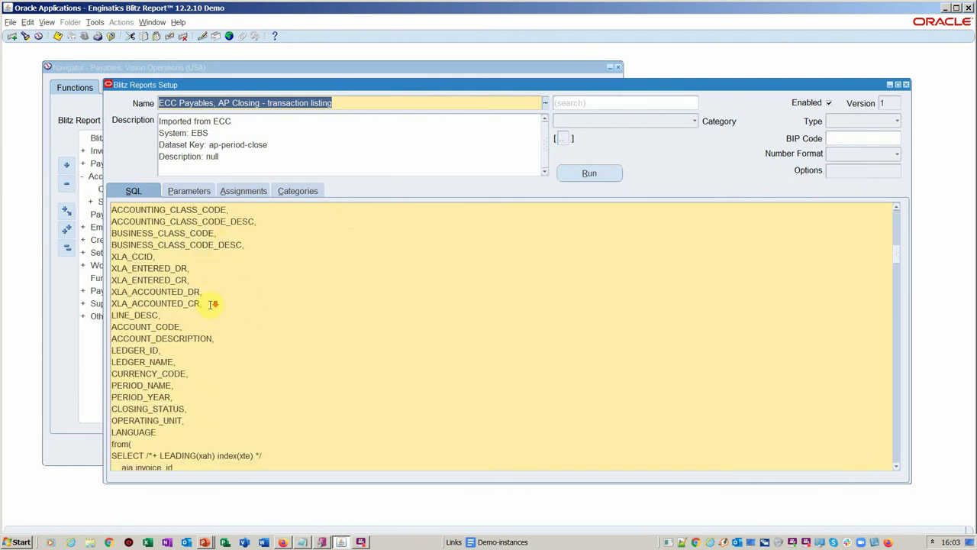
{"action": "scroll", "coordinate": [206, 294], "scroll_direction": "up", "scroll_amount": 6}
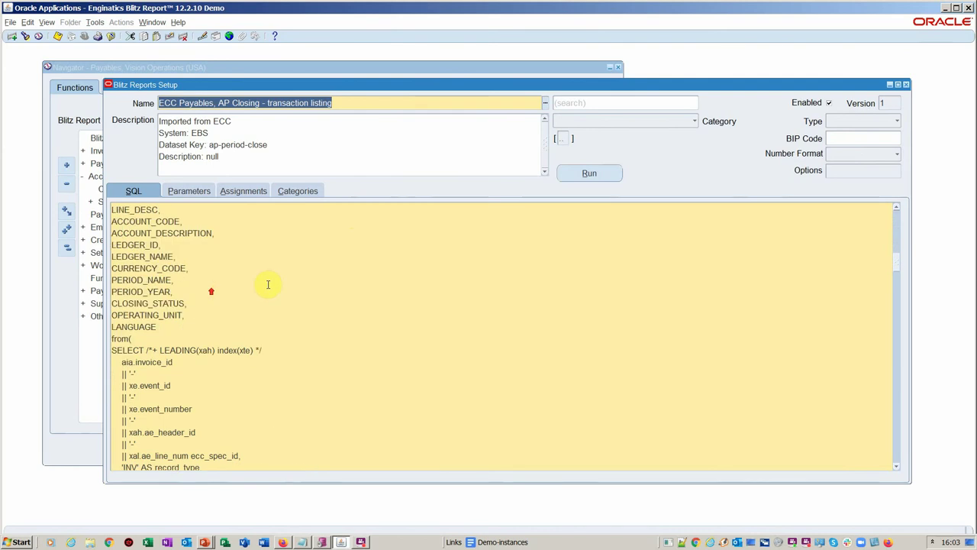
Step: Look up existing parameters starting with "op" that could be copied into the report, without adding one
{"action": "left_click", "coordinate": [187, 191]}
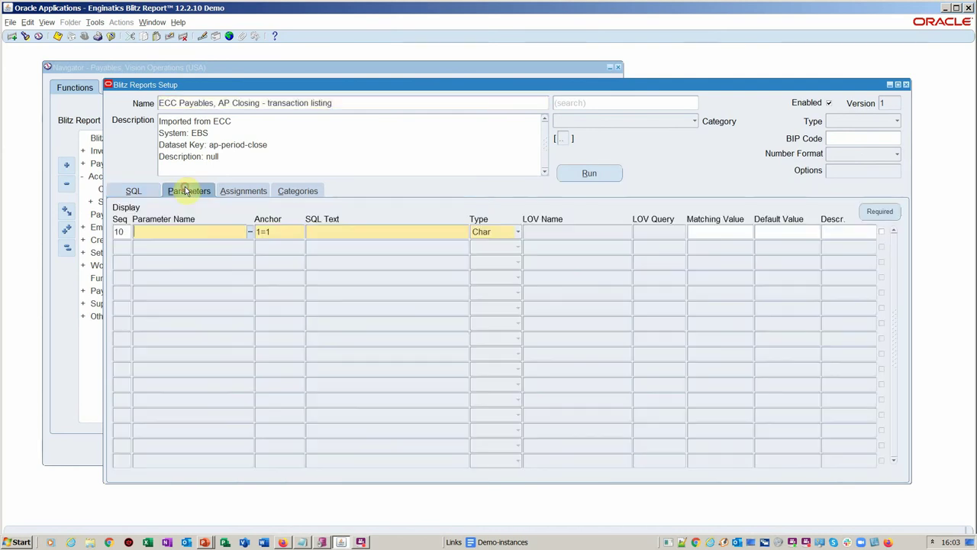
{"action": "left_click", "coordinate": [196, 230]}
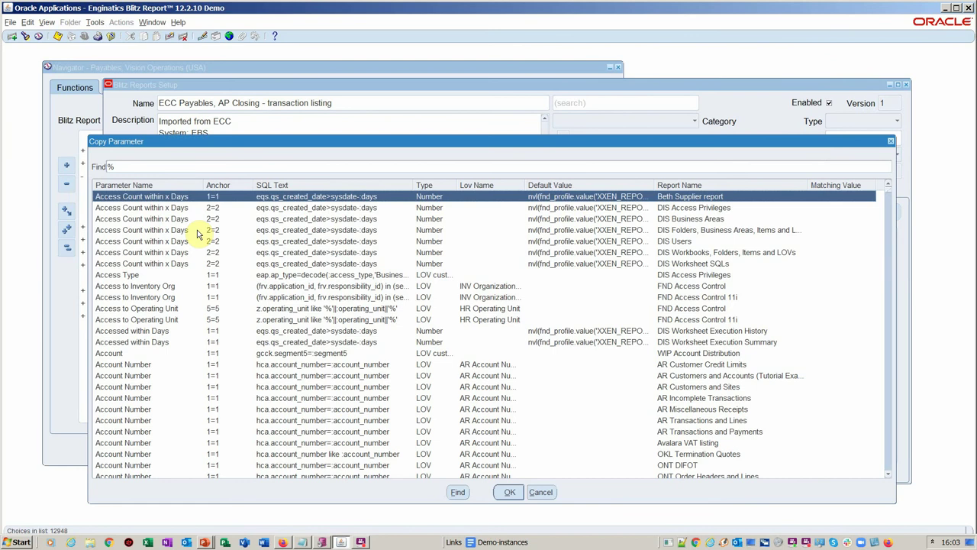
{"action": "type", "text": "op"}
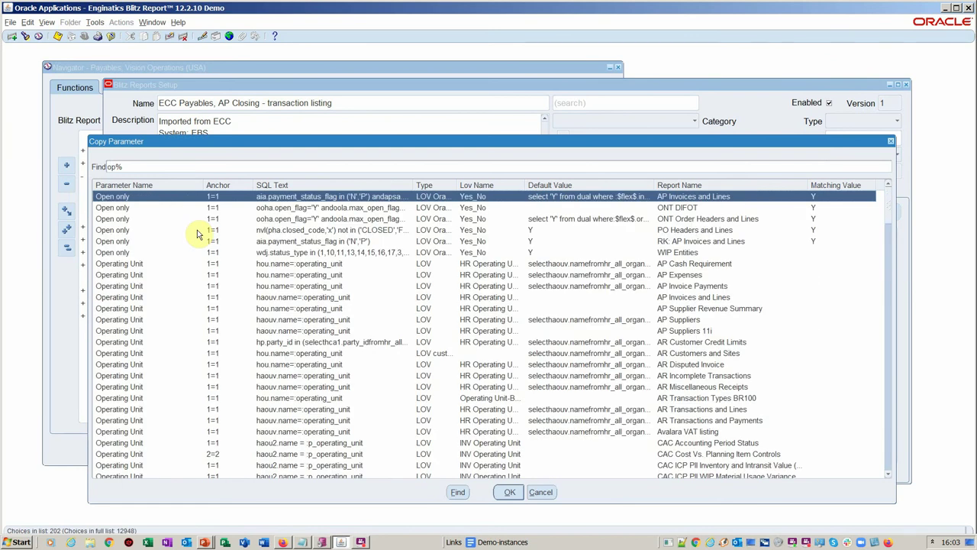
{"action": "left_click", "coordinate": [541, 492]}
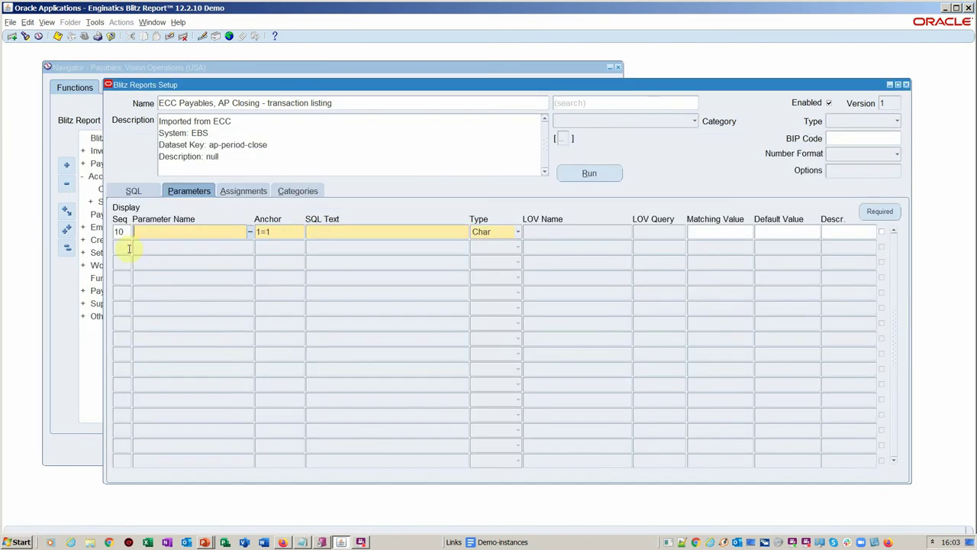
Step: Assign the report at Form level to APXSUMPS, the Control Period Statuses form
{"action": "left_click", "coordinate": [245, 192]}
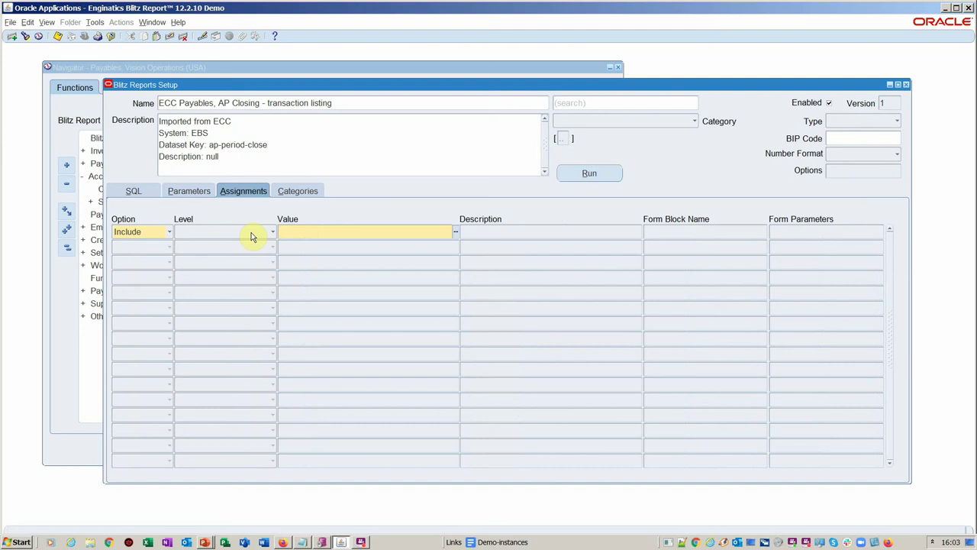
{"action": "left_click", "coordinate": [253, 233]}
{"action": "left_click", "coordinate": [251, 219]}
{"action": "double_click", "coordinate": [294, 233]}
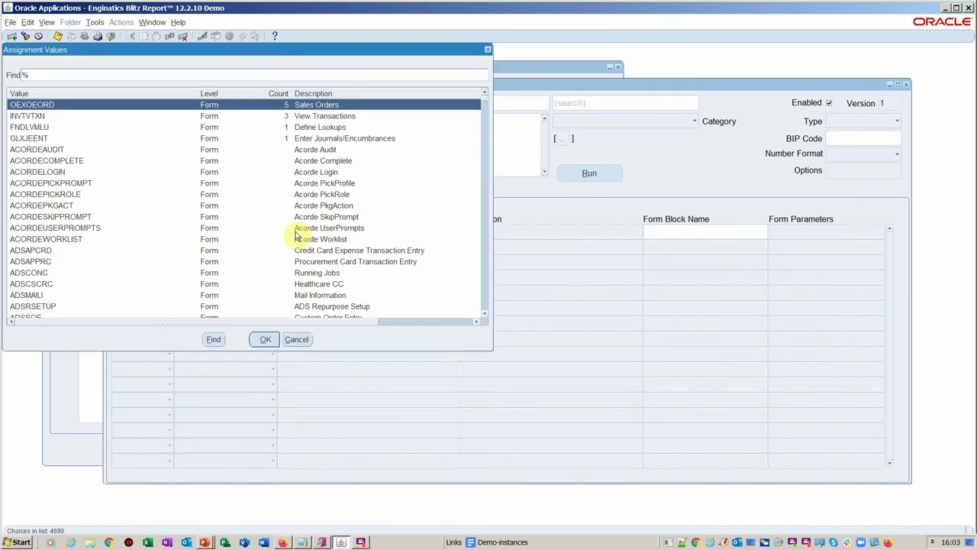
{"action": "type", "text": "apx"}
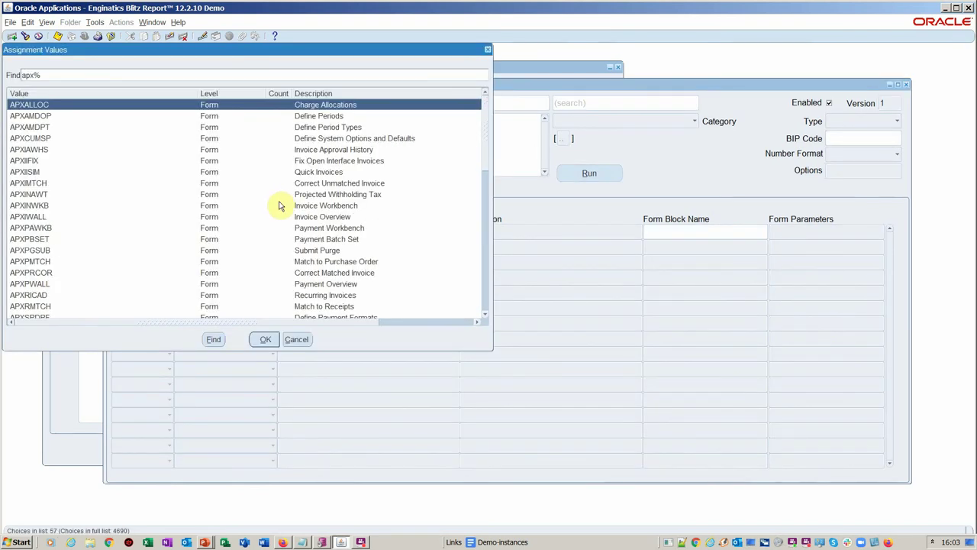
{"action": "type", "text": "s"}
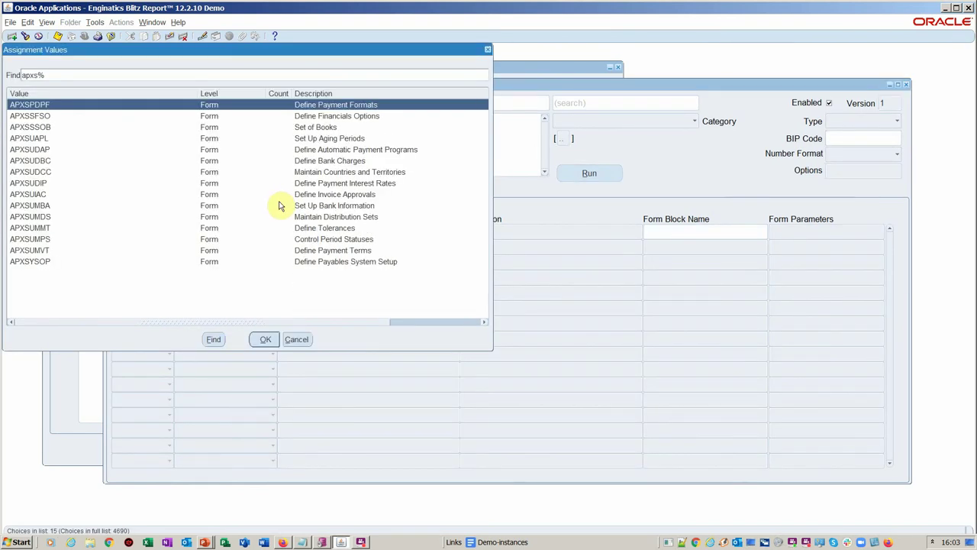
{"action": "type", "text": "u"}
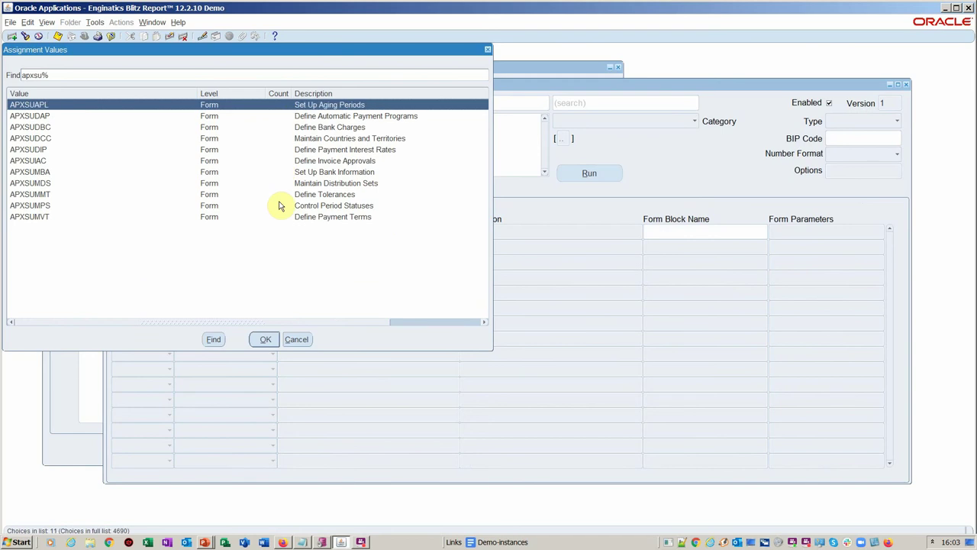
{"action": "double_click", "coordinate": [334, 206]}
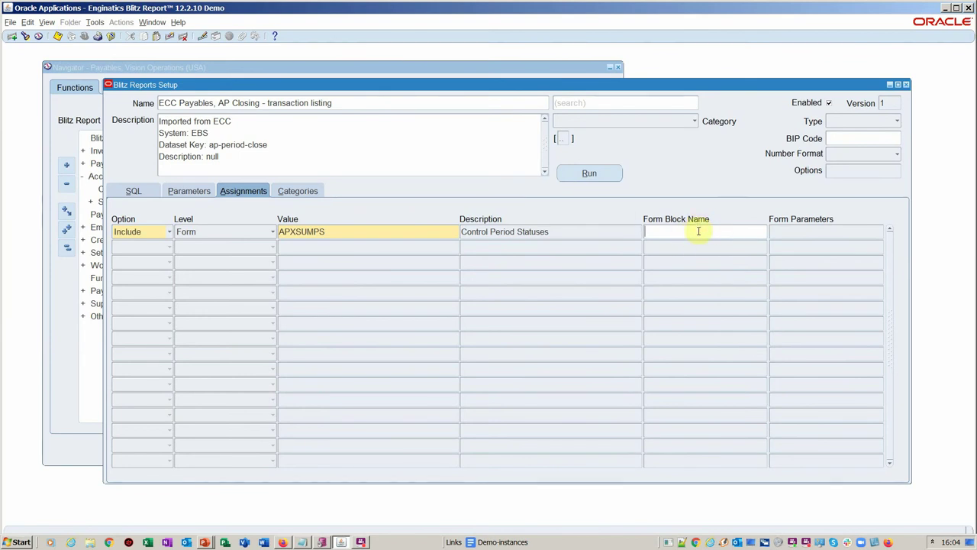
{"action": "left_click", "coordinate": [698, 231]}
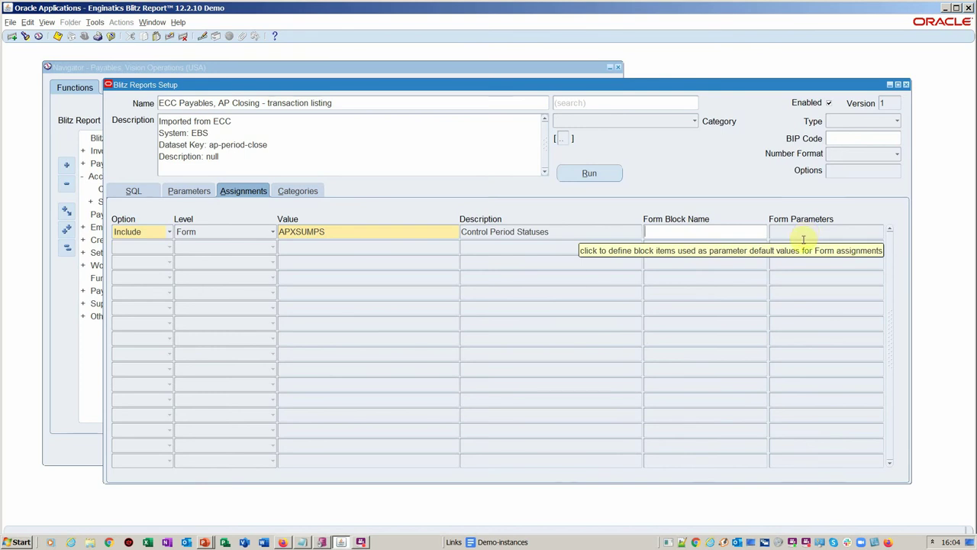
{"action": "left_click_drag", "start_coordinate": [305, 84], "coordinate": [321, 75]}
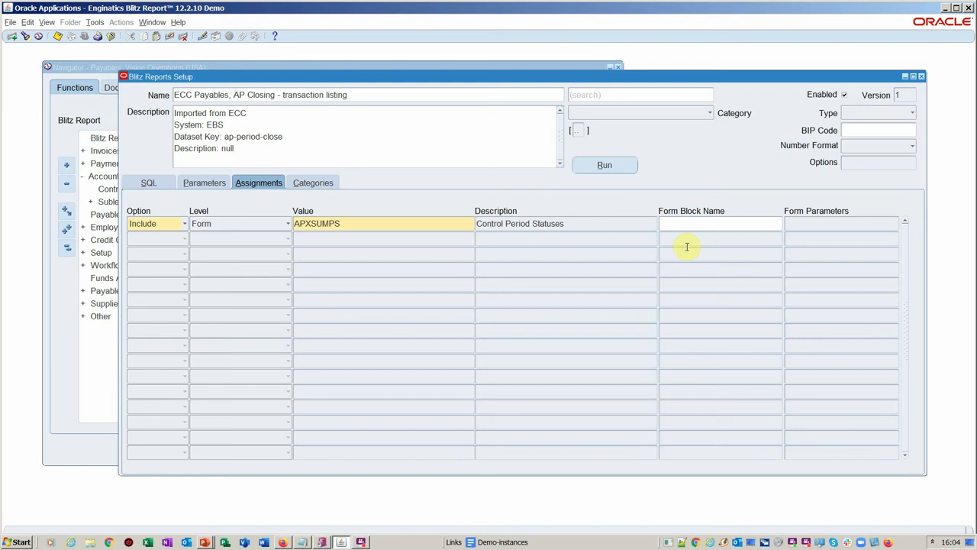
Step: Check the report's category assignment and run the AP Closing transaction listing report to Excel
{"action": "left_click", "coordinate": [320, 184]}
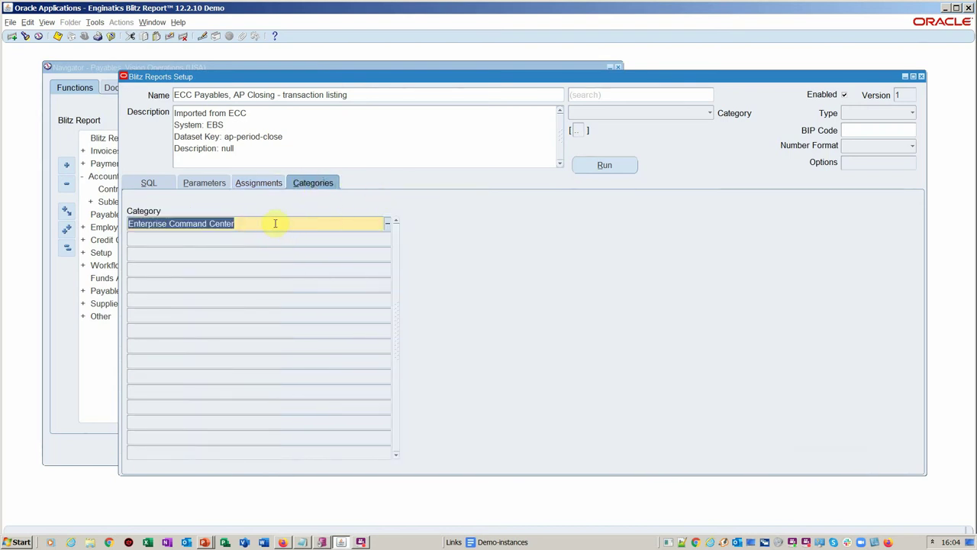
{"action": "left_click", "coordinate": [618, 164]}
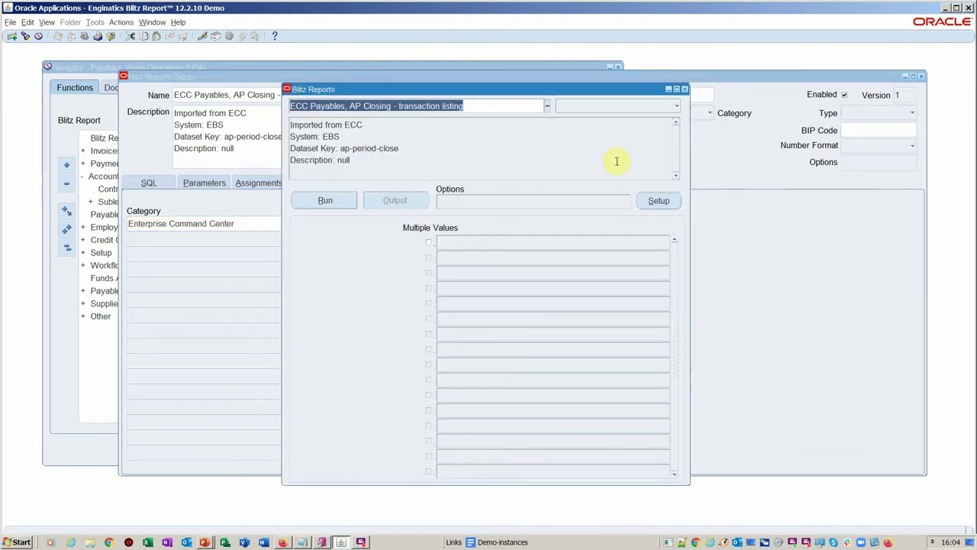
{"action": "left_click", "coordinate": [326, 200]}
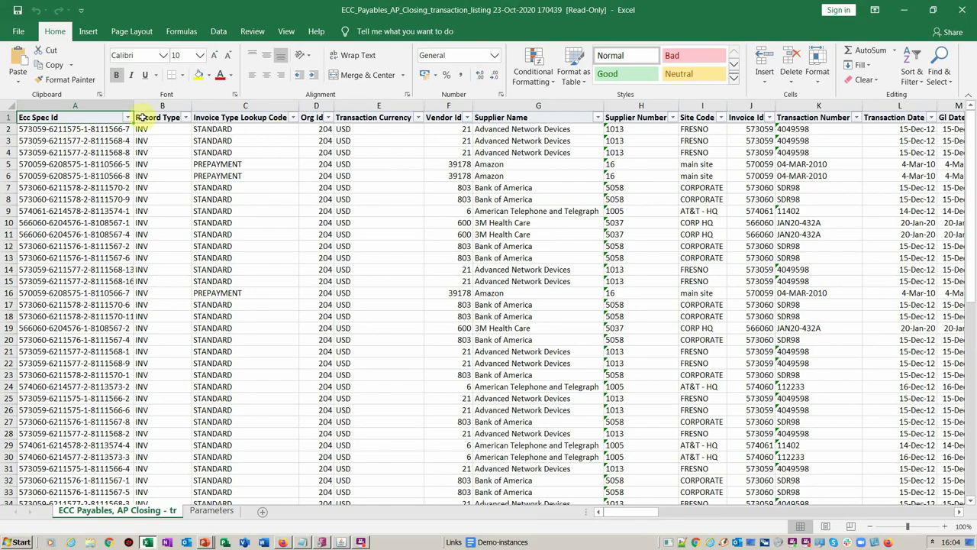
Step: Filter the Invoice Type Lookup Code column of the output to show only STANDARD records
{"action": "left_click", "coordinate": [157, 129]}
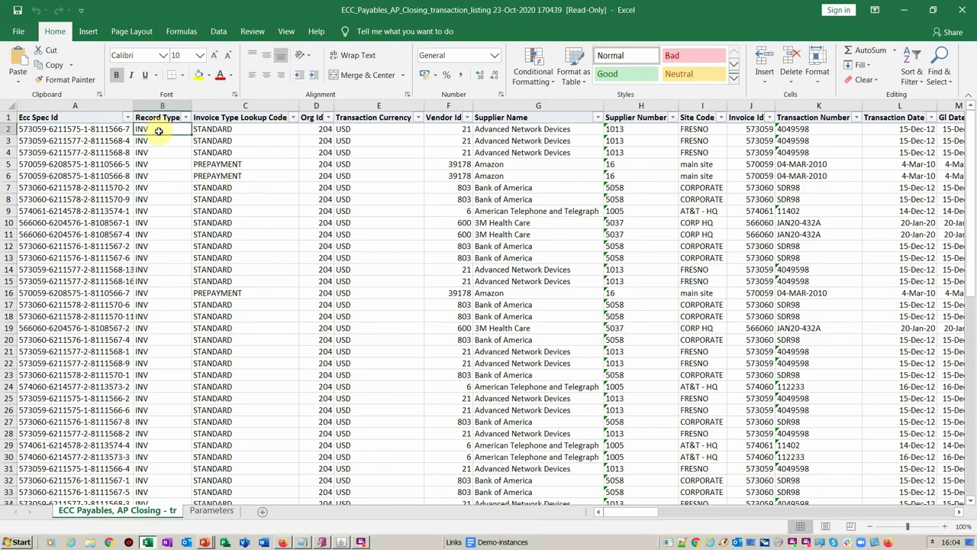
{"action": "left_click", "coordinate": [10, 107]}
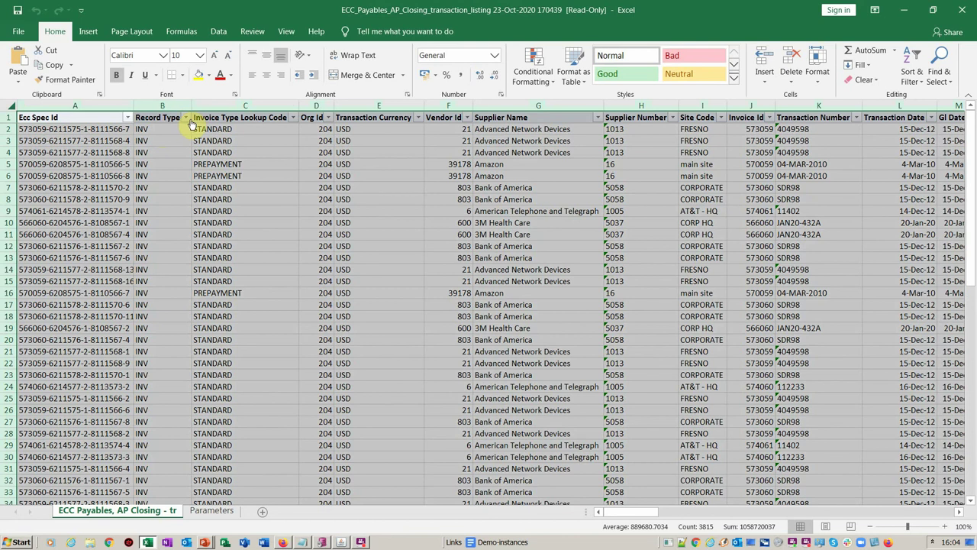
{"action": "left_click", "coordinate": [293, 118]}
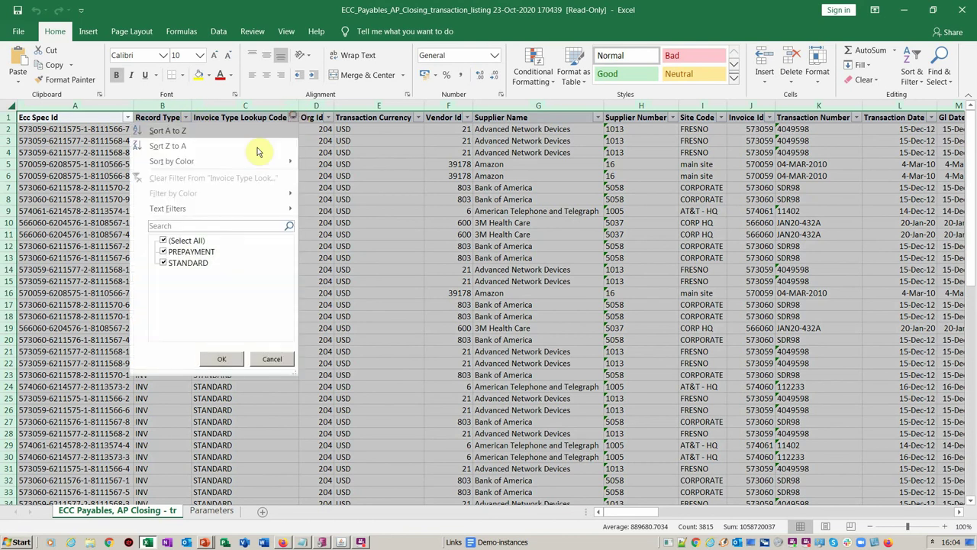
{"action": "left_click", "coordinate": [200, 241]}
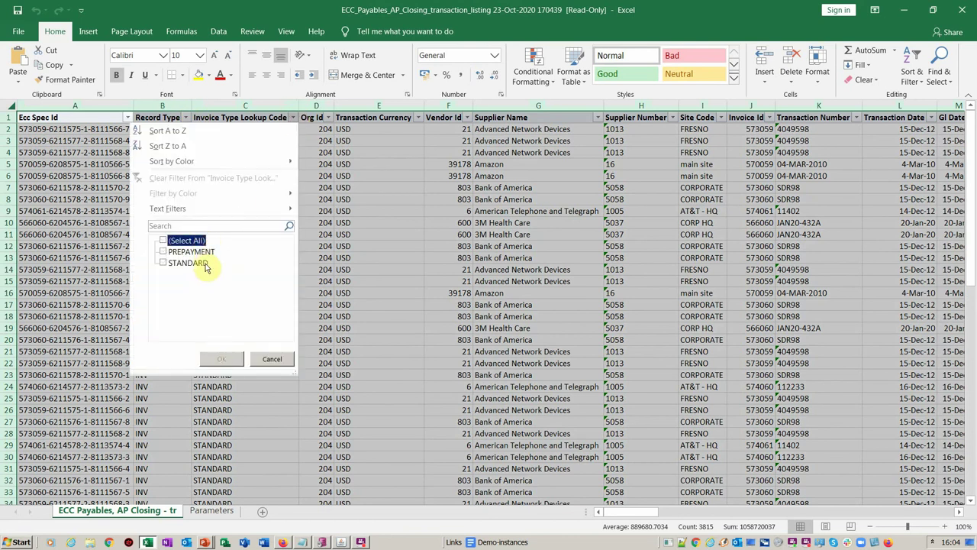
{"action": "left_click", "coordinate": [191, 263]}
{"action": "left_click", "coordinate": [220, 358]}
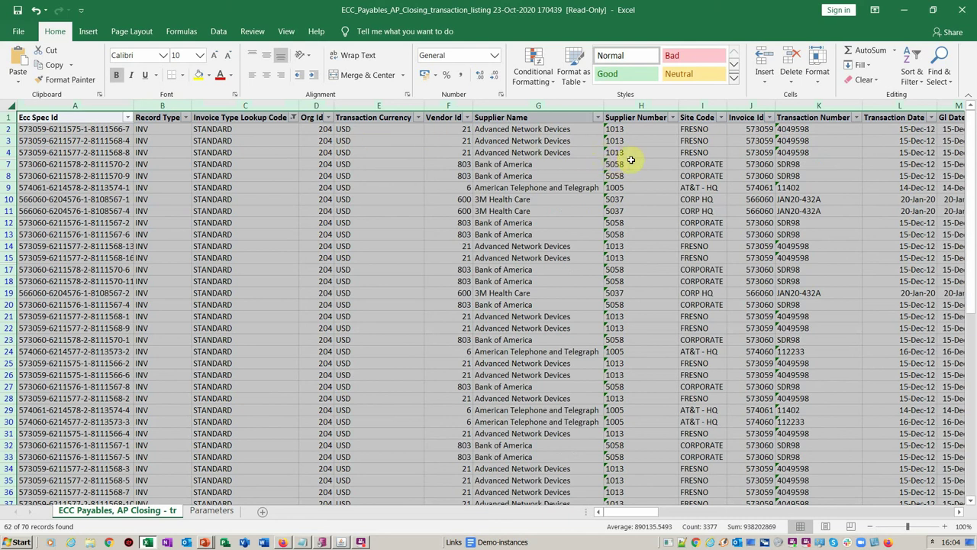
Step: Examine the filtered listing column by column, from Supplier Name through the accounting details to Xla Accounted Cr
{"action": "left_click", "coordinate": [571, 127]}
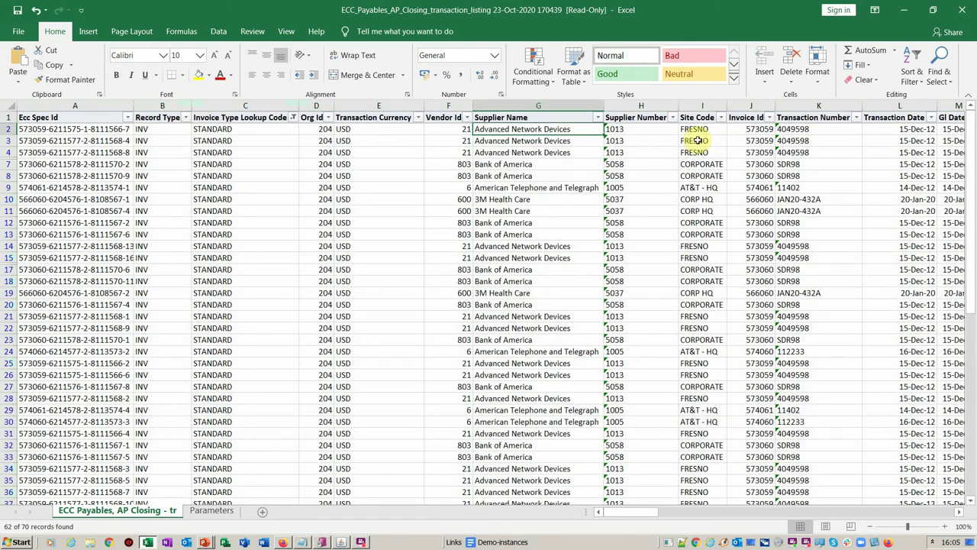
{"action": "key", "text": "Right"}
{"action": "key", "text": "Right"}
{"action": "key", "text": "Right"}
{"action": "key", "text": "Right"}
{"action": "key", "text": "Left"}
{"action": "key", "text": "Left"}
{"action": "key", "text": "Left"}
{"action": "key", "text": "Left"}
{"action": "key", "text": "Right"}
{"action": "key", "text": "Right"}
{"action": "key", "text": "Right"}
{"action": "key", "text": "Right"}
{"action": "key", "text": "Right"}
{"action": "key", "text": "Right"}
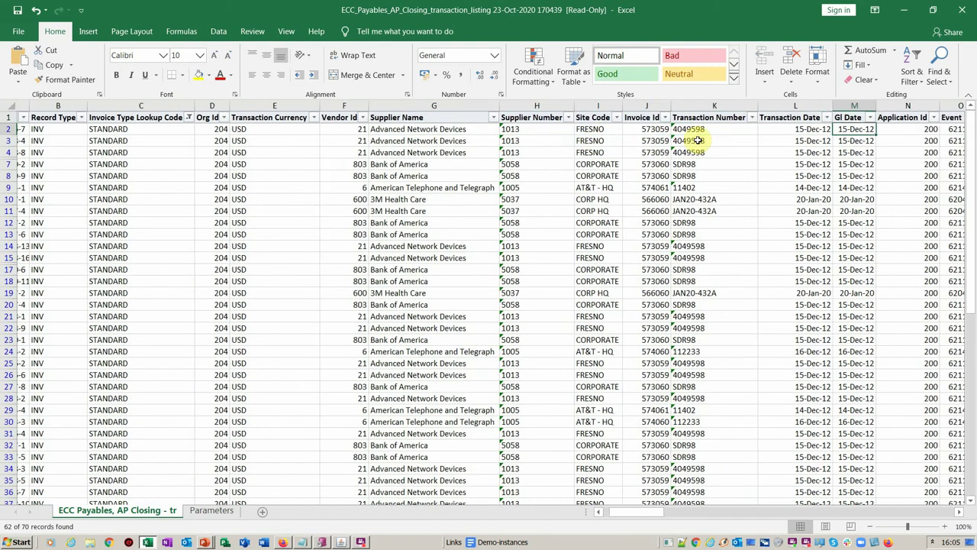
{"action": "key", "text": "Right"}
{"action": "key", "text": "Right"}
{"action": "key", "text": "Left"}
{"action": "key", "text": "Left"}
{"action": "key", "text": "Left"}
{"action": "key", "text": "Left"}
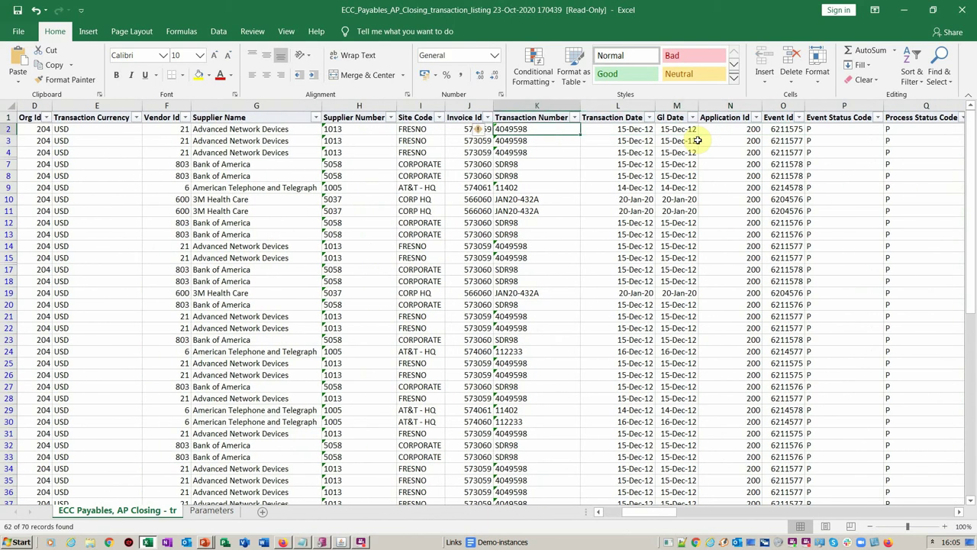
{"action": "key", "text": "Right"}
{"action": "key", "text": "Right"}
{"action": "key", "text": "Right"}
{"action": "key", "text": "Right"}
{"action": "key", "text": "Right"}
{"action": "key", "text": "Right"}
{"action": "key", "text": "Right"}
{"action": "key", "text": "Right"}
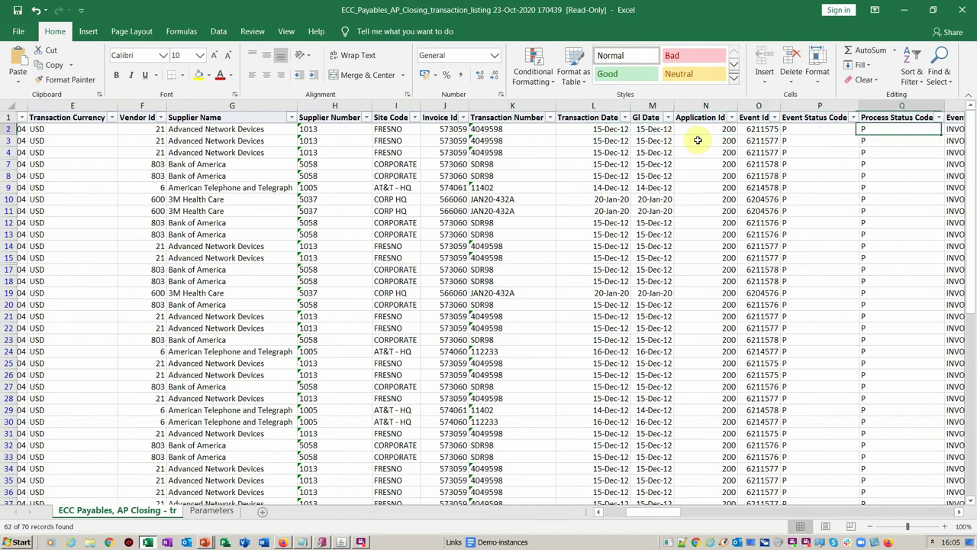
{"action": "key", "text": "Right"}
{"action": "key", "text": "Right"}
{"action": "key", "text": "Right"}
{"action": "key", "text": "Right"}
{"action": "key", "text": "Left"}
{"action": "key", "text": "Left"}
{"action": "key", "text": "Left"}
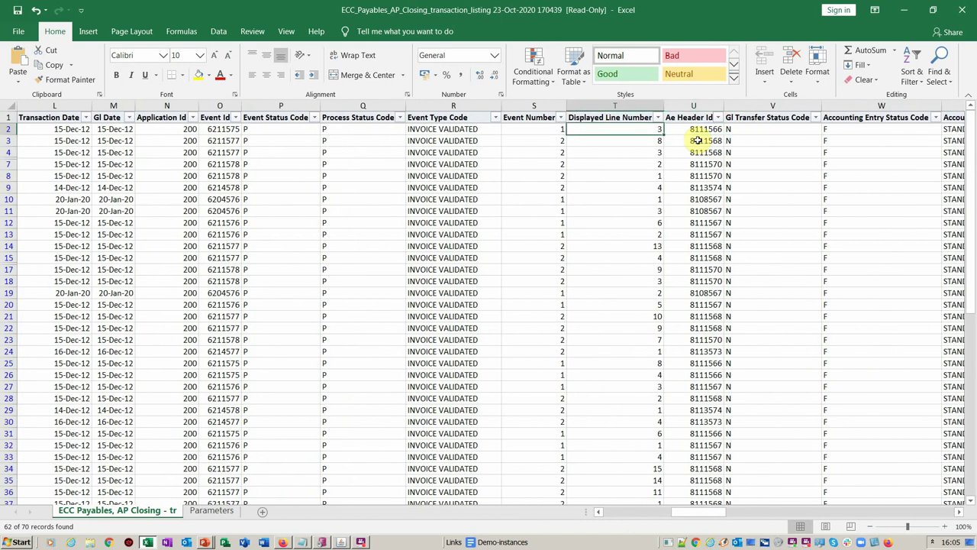
{"action": "key", "text": "Right"}
{"action": "key", "text": "Right"}
{"action": "key", "text": "Right"}
{"action": "key", "text": "Right"}
{"action": "key", "text": "Right"}
{"action": "key", "text": "Right"}
{"action": "key", "text": "Right"}
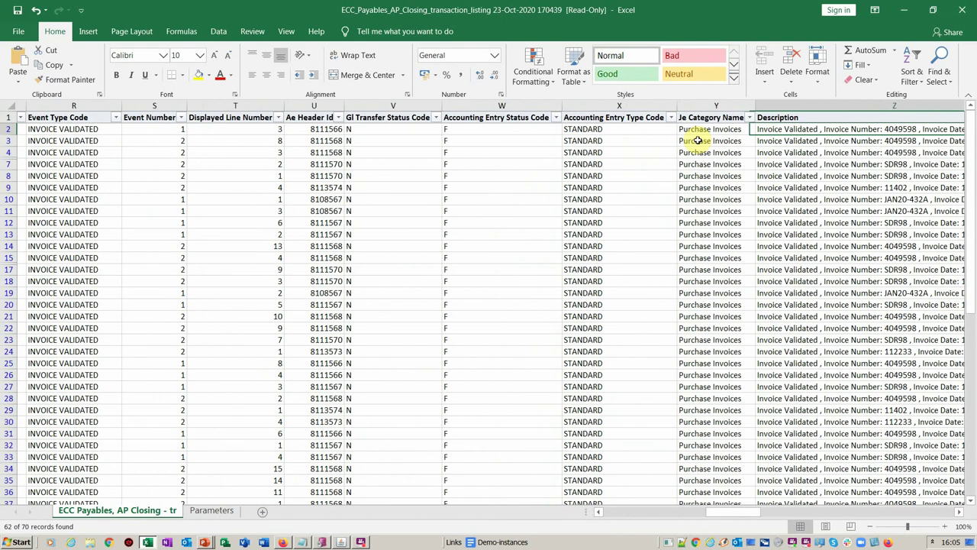
{"action": "key", "text": "Right"}
{"action": "key", "text": "Right"}
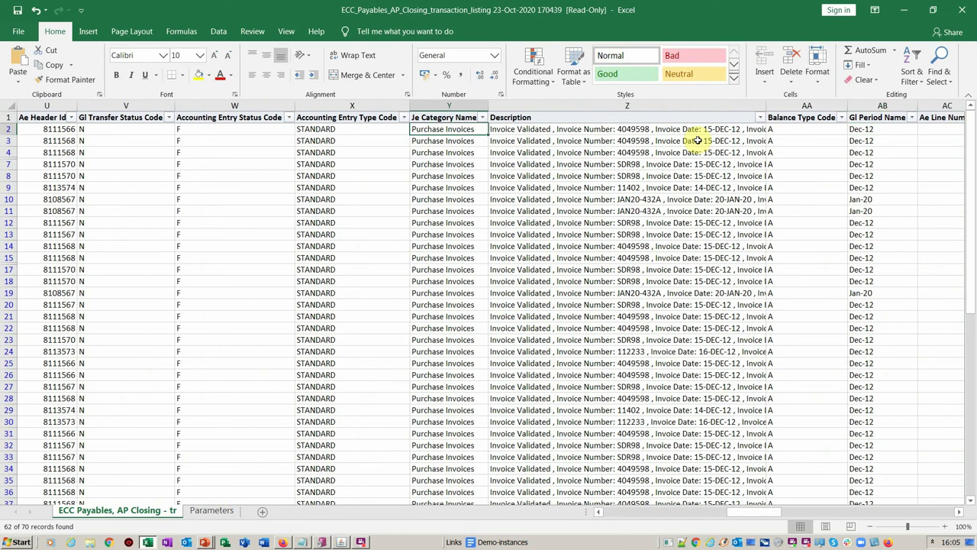
{"action": "key", "text": "Right"}
{"action": "key", "text": "Right"}
{"action": "key", "text": "Right"}
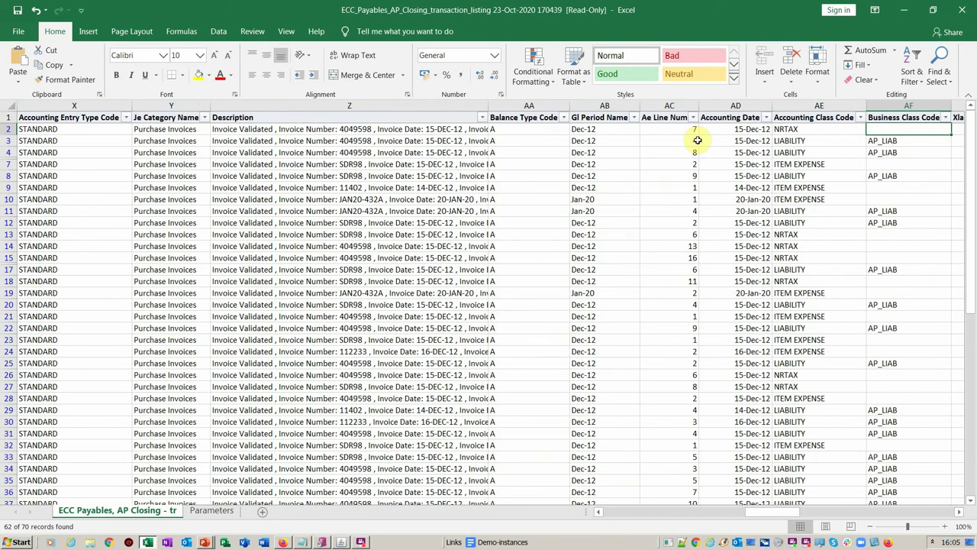
{"action": "key", "text": "Right"}
{"action": "key", "text": "Left"}
{"action": "key", "text": "Left"}
{"action": "key", "text": "Left"}
{"action": "key", "text": "Left"}
{"action": "key", "text": "Right"}
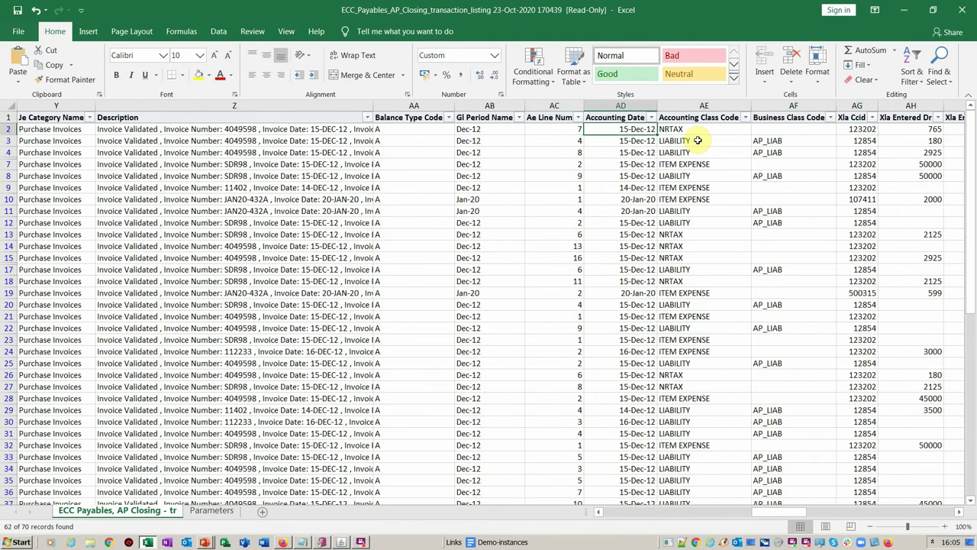
{"action": "key", "text": "Right"}
{"action": "key", "text": "Right"}
{"action": "key", "text": "Right"}
{"action": "key", "text": "Right"}
{"action": "key", "text": "Right"}
{"action": "key", "text": "Right"}
{"action": "key", "text": "Right"}
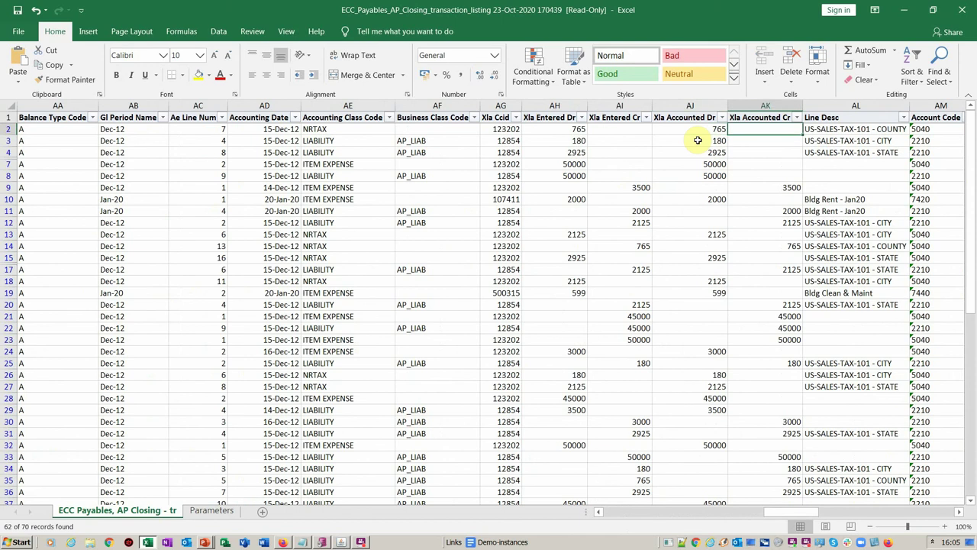
Step: Examine the remaining output columns from Line Desc through the ledger, period and status details to Us Gl Transfer Flag Desc
{"action": "key", "text": "Right"}
{"action": "key", "text": "Right"}
{"action": "key", "text": "Right"}
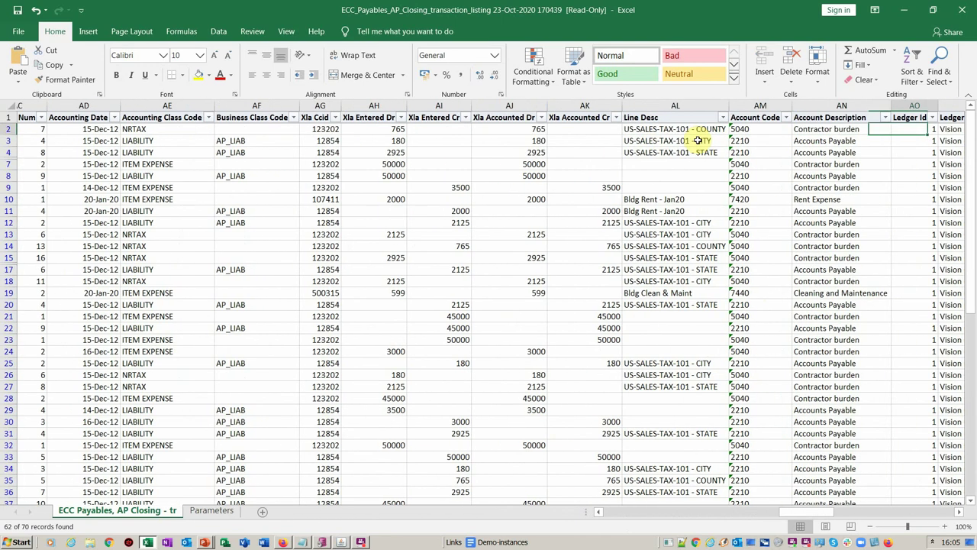
{"action": "key", "text": "Right"}
{"action": "key", "text": "Right"}
{"action": "key", "text": "Right"}
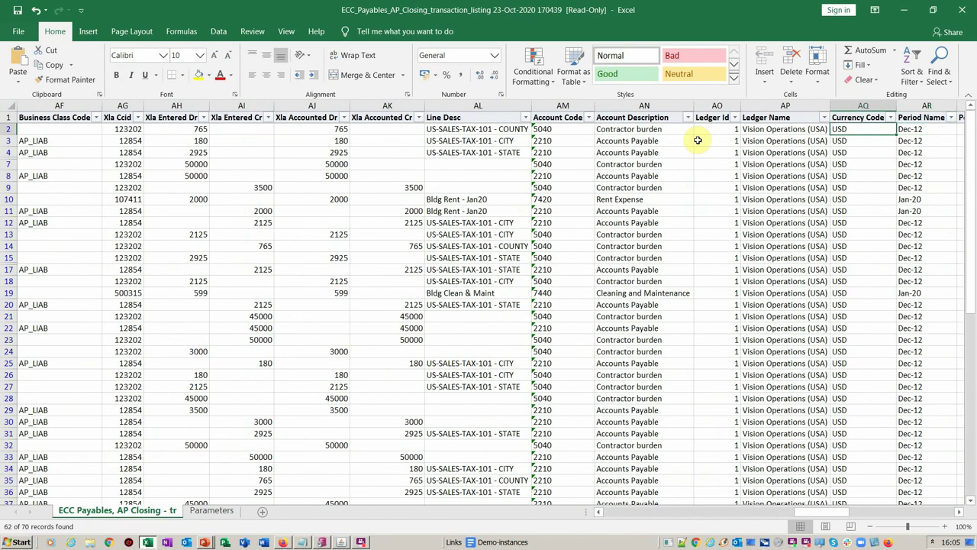
{"action": "key", "text": "Right"}
{"action": "key", "text": "Right"}
{"action": "key", "text": "Right"}
{"action": "key", "text": "Right"}
{"action": "key", "text": "Right"}
{"action": "key", "text": "Right"}
{"action": "key", "text": "Right"}
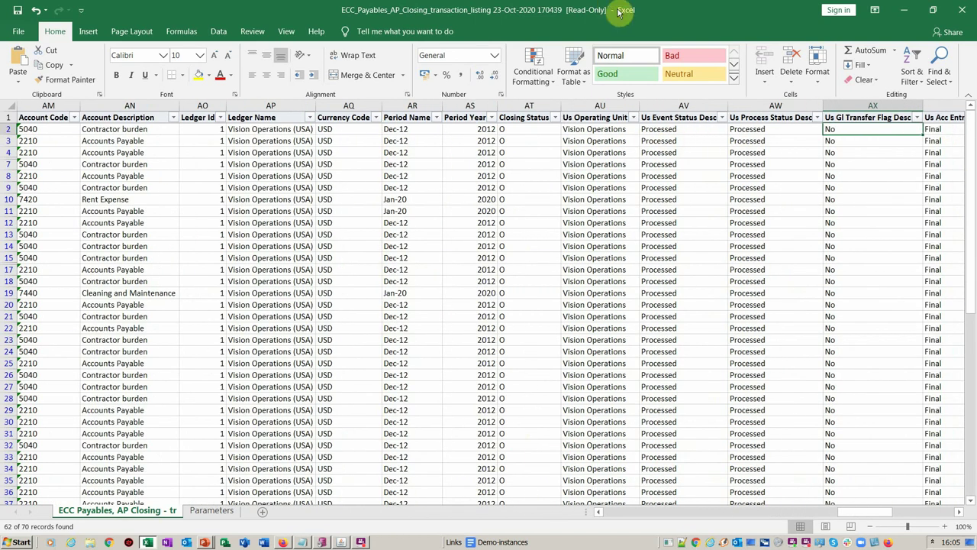
Step: Switch back to Oracle Applications and create a new column template from the report's run options
{"action": "key", "text": "alt+Tab"}
{"action": "key", "text": "alt+Tab"}
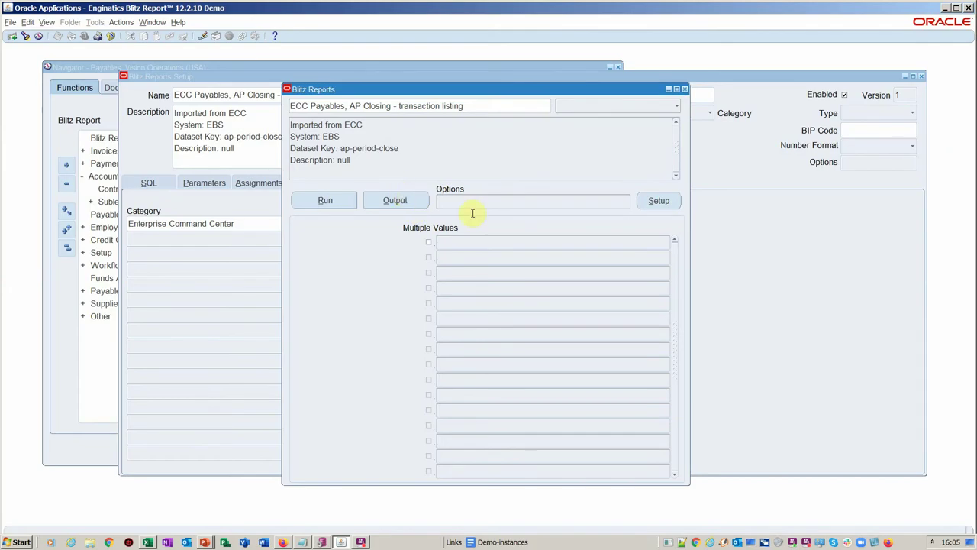
{"action": "left_click", "coordinate": [481, 205]}
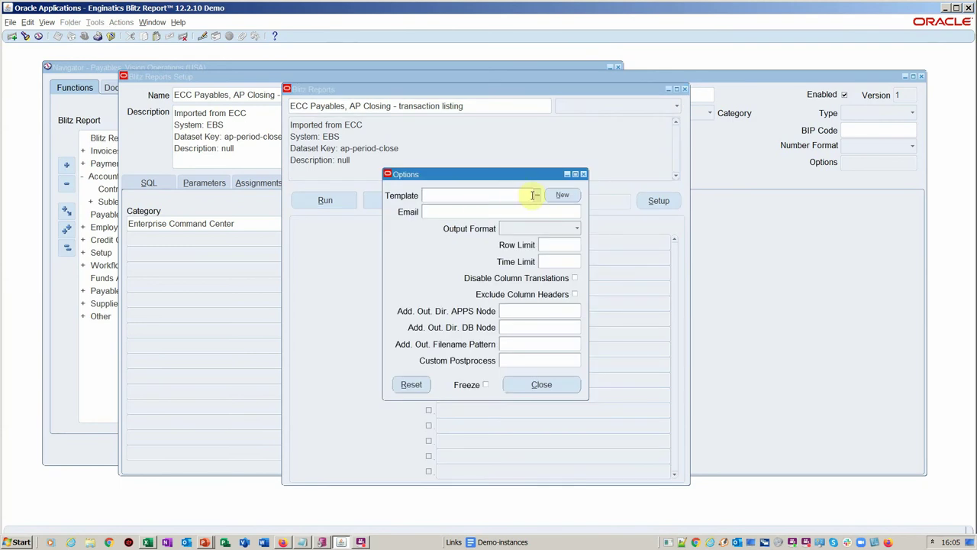
{"action": "left_click", "coordinate": [561, 197]}
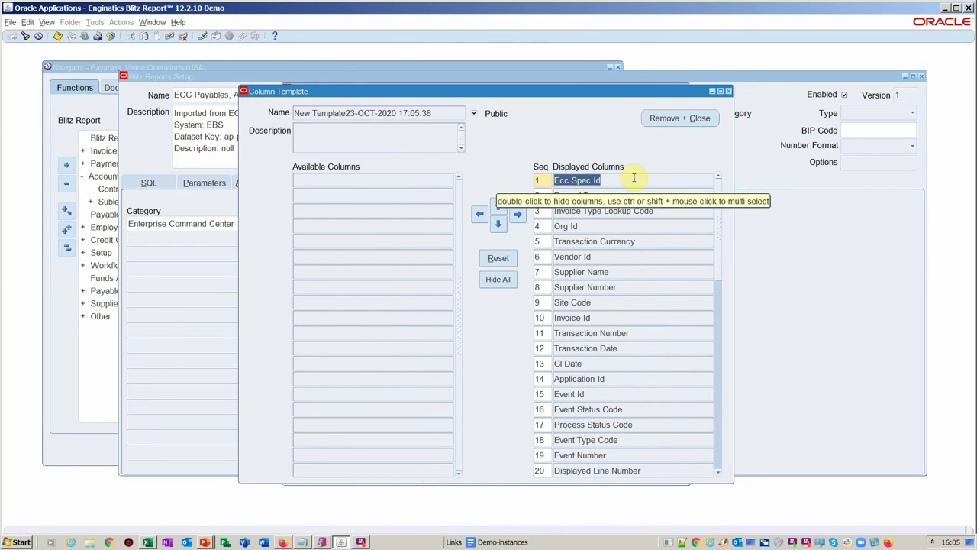
Step: Query the template's displayed columns for %Id and hide every matching column, from Ecc Spec Id to Ledger Id
{"action": "key", "text": "F11"}
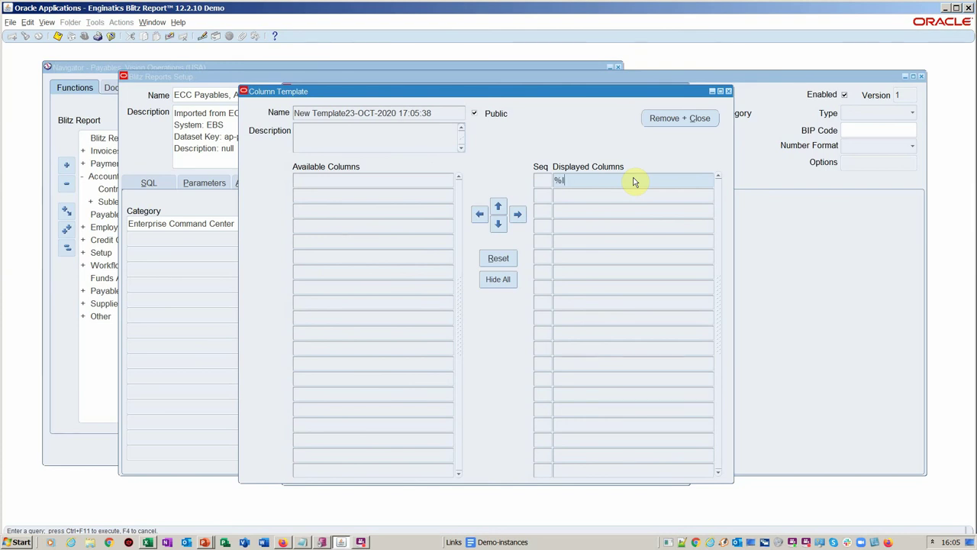
{"action": "type", "text": "%Id"}
{"action": "key", "text": "ctrl+F11"}
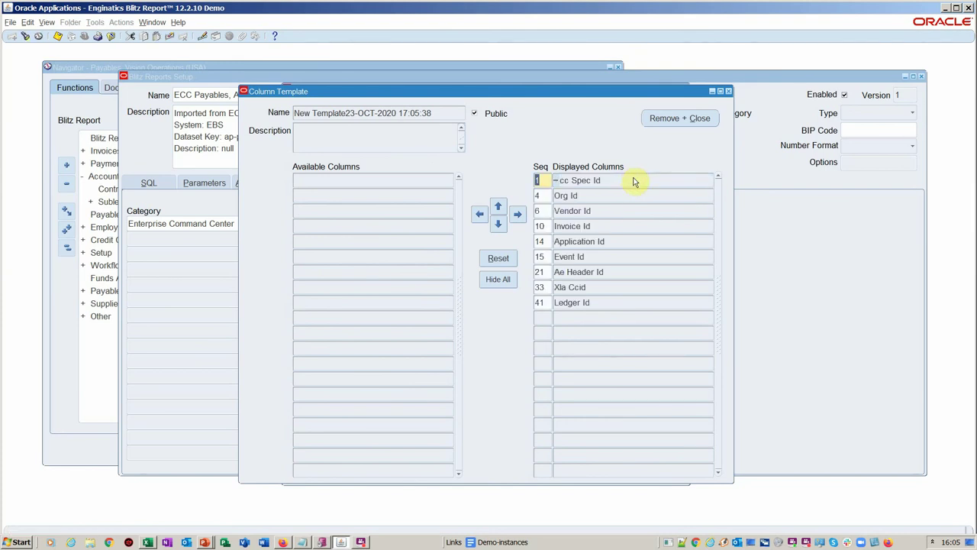
{"action": "left_click", "coordinate": [659, 302], "text": "shift"}
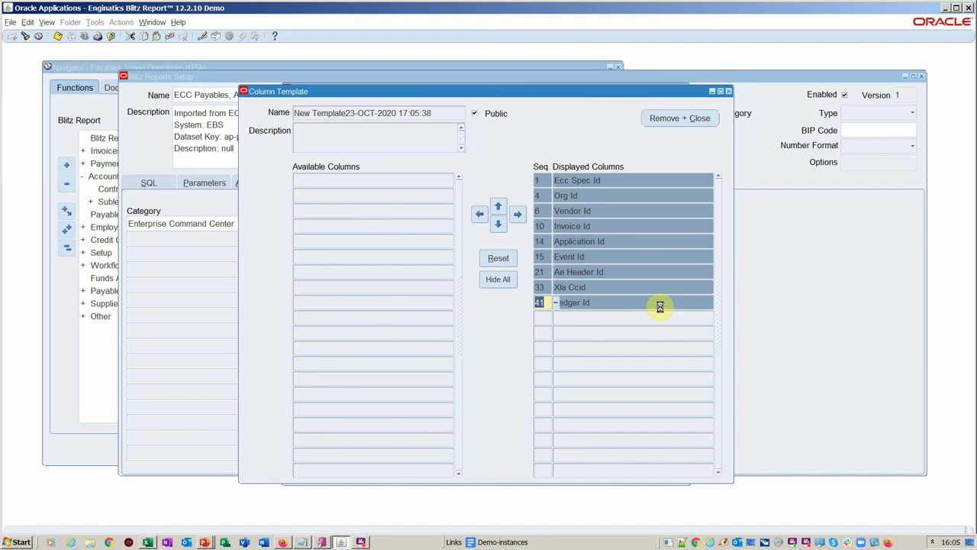
{"action": "left_click", "coordinate": [476, 217]}
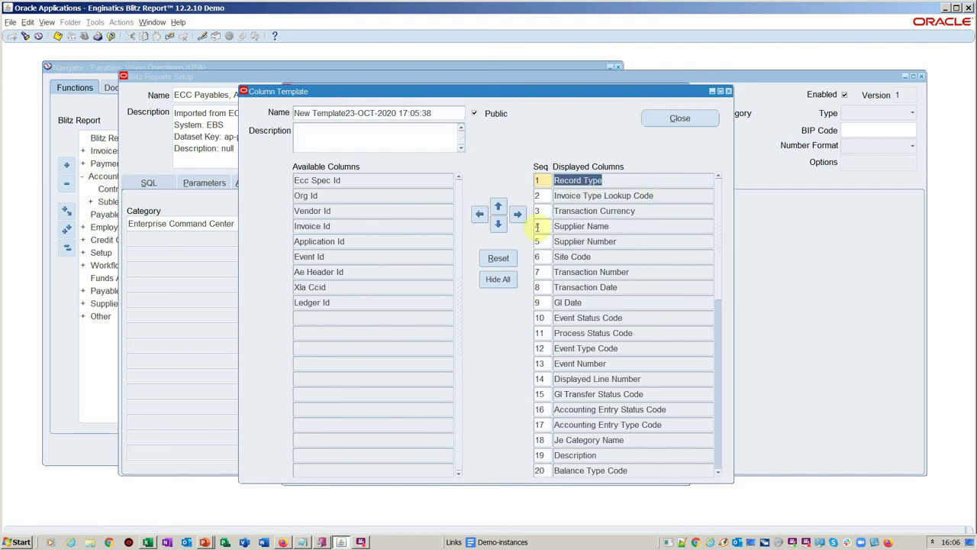
Step: Move Record Type down to sequence 3 and name the template with the owner's first name plus "template AP open txn listing"
{"action": "left_click", "coordinate": [499, 224]}
{"action": "left_click", "coordinate": [499, 225]}
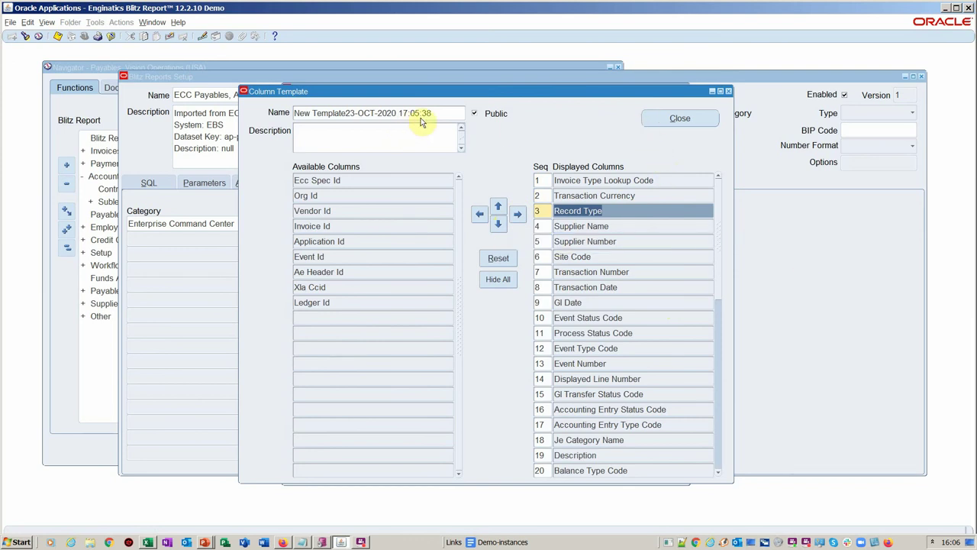
{"action": "left_click", "coordinate": [451, 112]}
{"action": "type", "text": "g"}
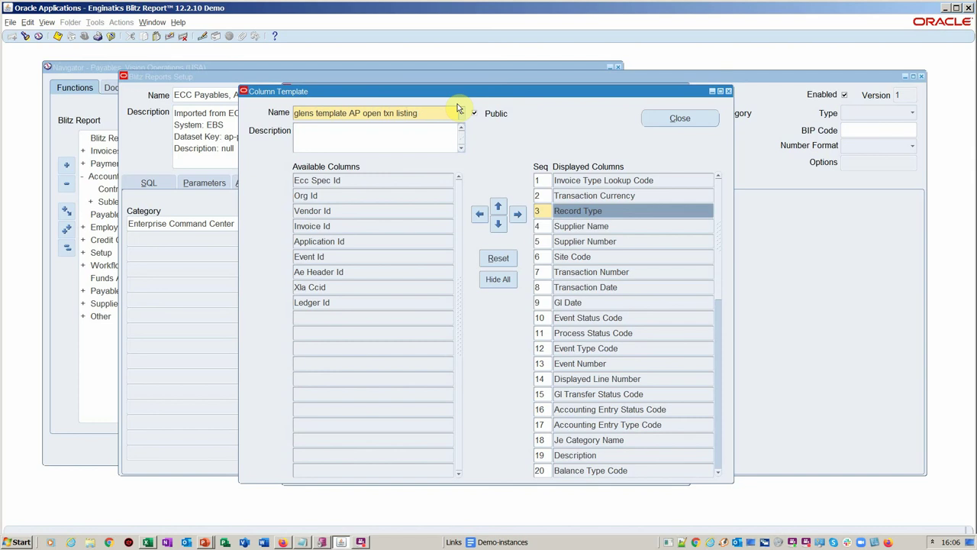
{"action": "left_click", "coordinate": [679, 119]}
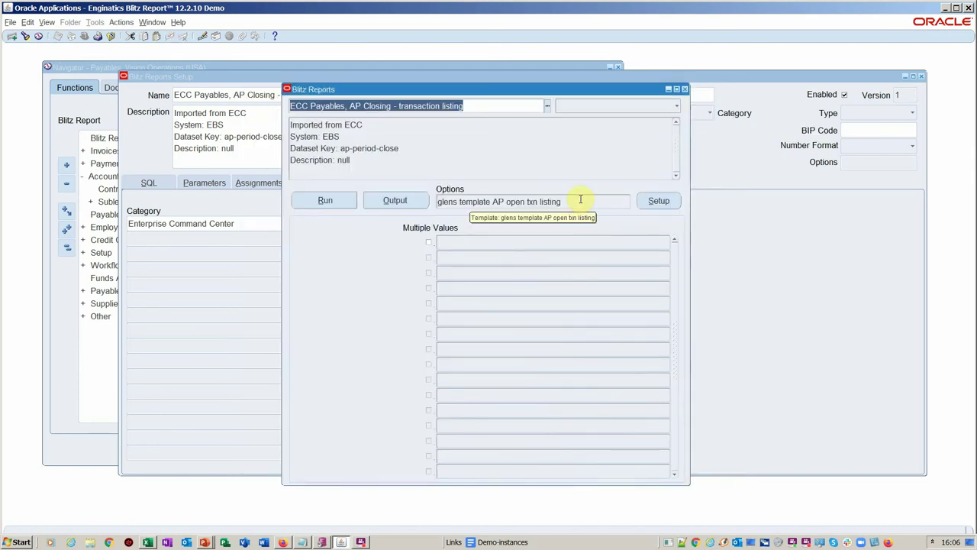
Step: Examine the report's run options, including email, the available output formats, output directories, row limit and time limit
{"action": "double_click", "coordinate": [576, 202]}
{"action": "left_click", "coordinate": [455, 211]}
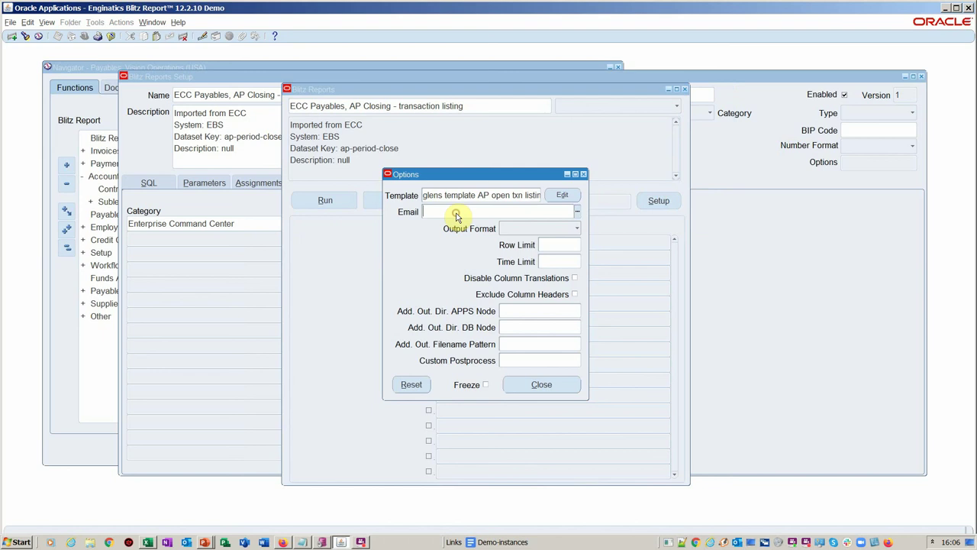
{"action": "left_click", "coordinate": [574, 229]}
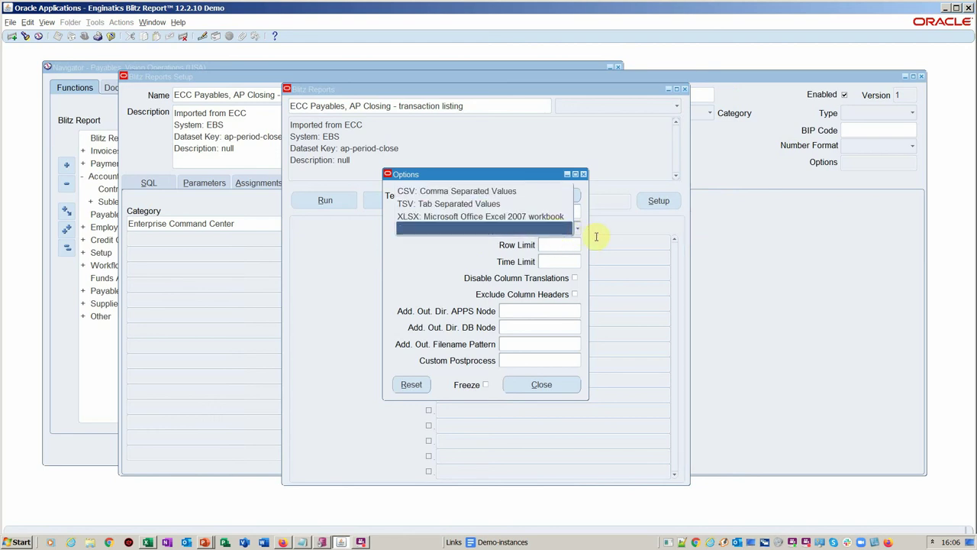
{"action": "left_click", "coordinate": [453, 262]}
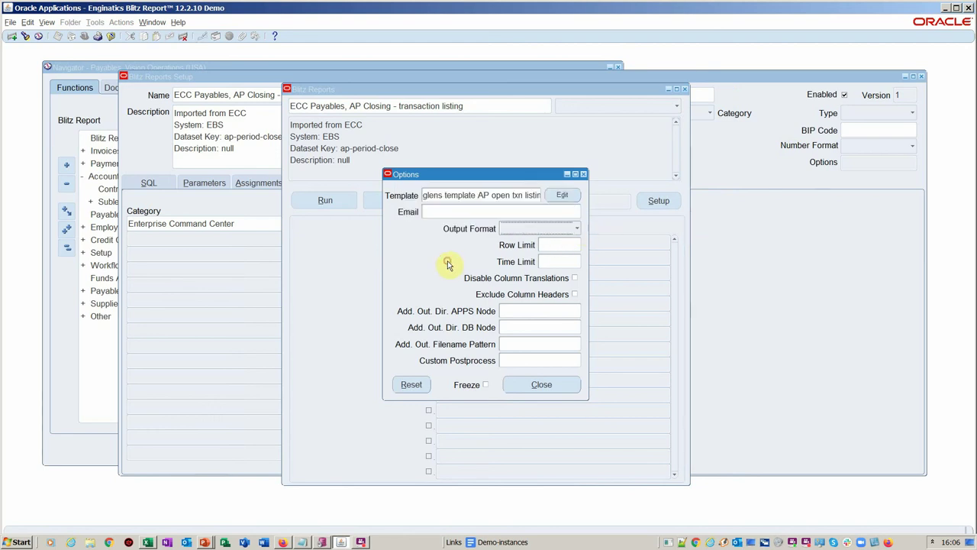
{"action": "left_click", "coordinate": [538, 231]}
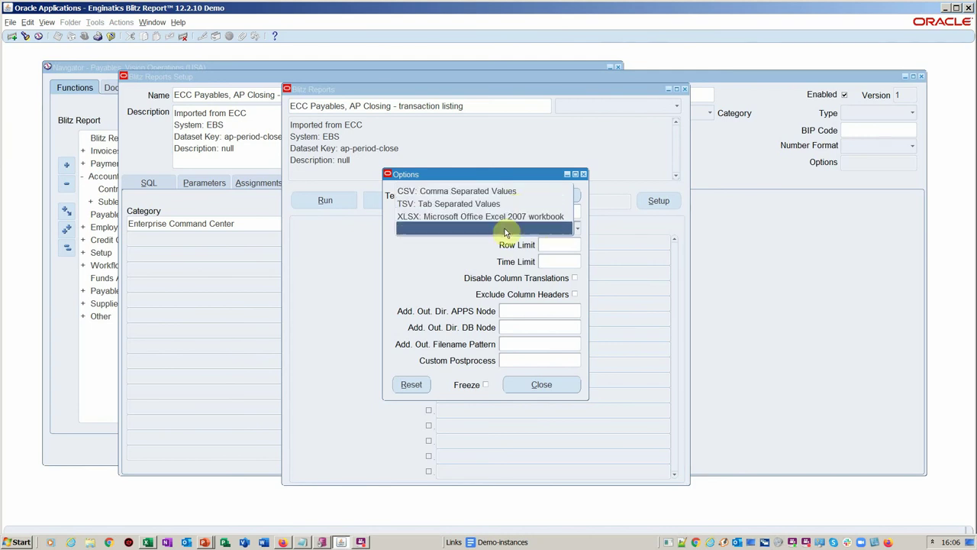
{"action": "left_click", "coordinate": [405, 257]}
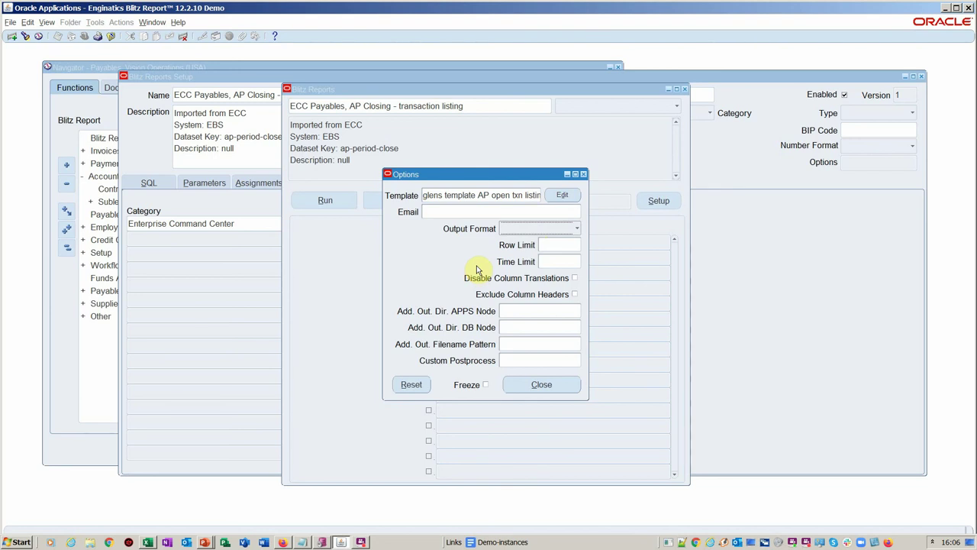
{"action": "left_click", "coordinate": [552, 310]}
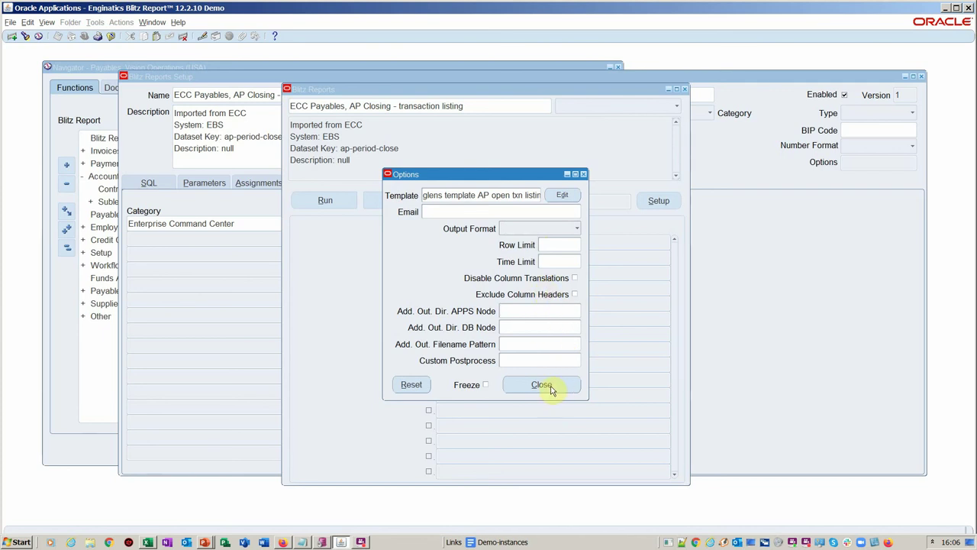
{"action": "left_click", "coordinate": [548, 246]}
{"action": "left_click", "coordinate": [556, 260]}
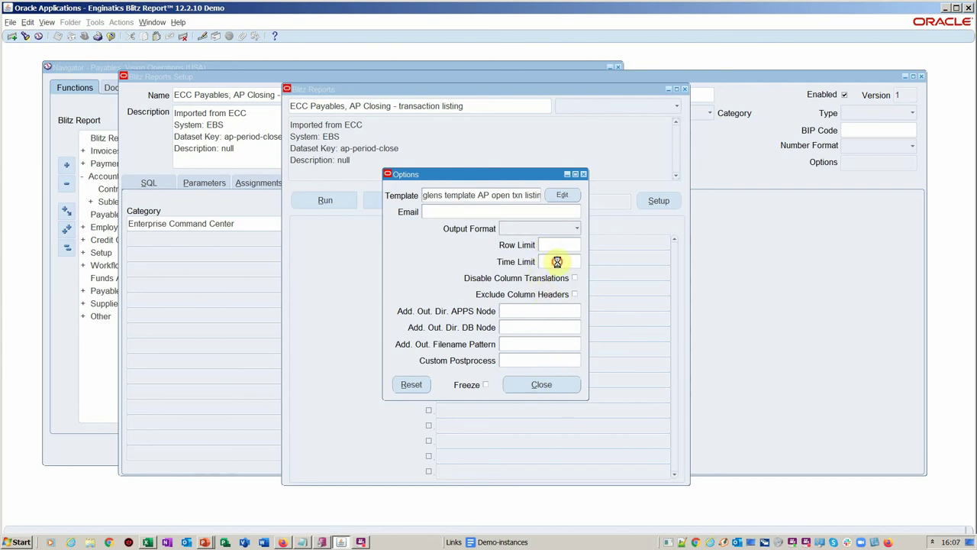
{"action": "left_click", "coordinate": [562, 386]}
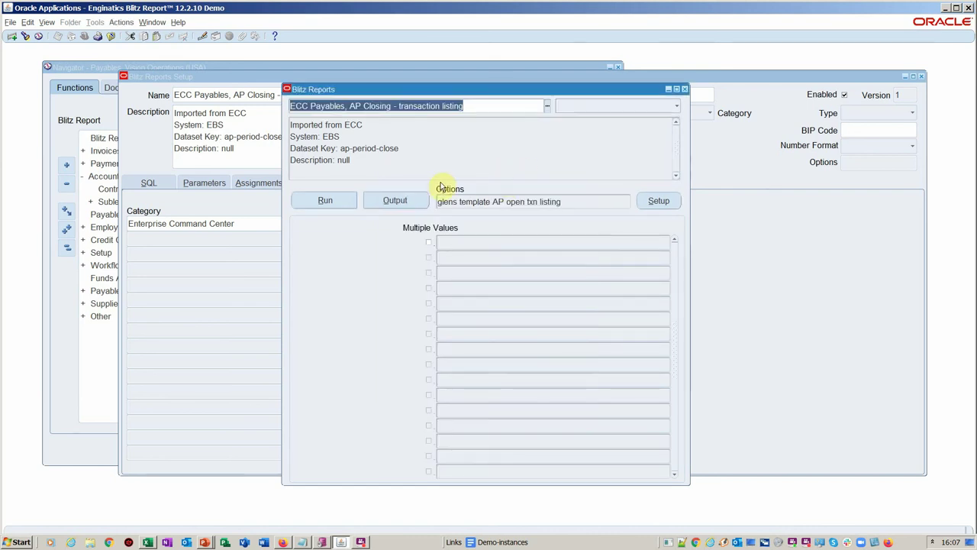
Step: Run the report with the column template and check the column selection and order in the Excel output
{"action": "left_click", "coordinate": [323, 201]}
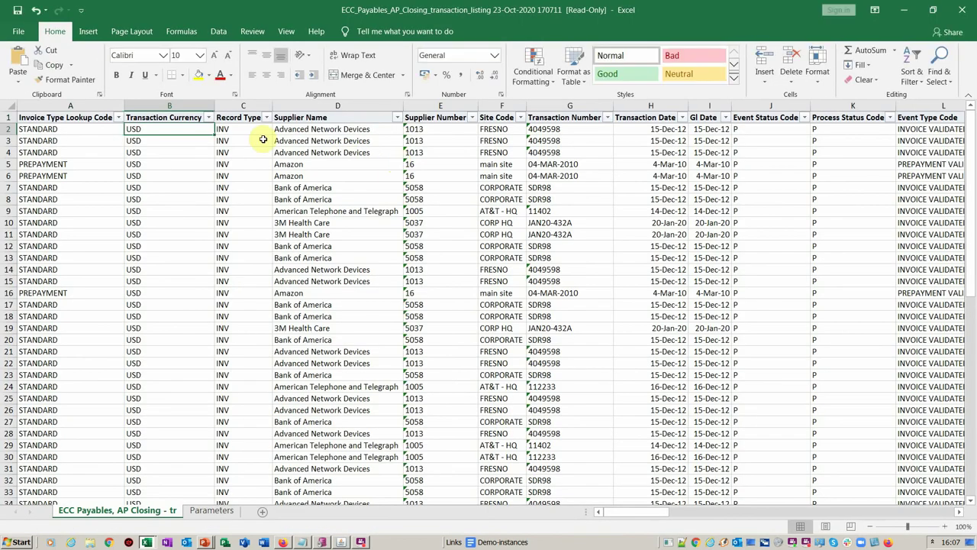
{"action": "key", "text": "Left"}
{"action": "key", "text": "Right"}
{"action": "key", "text": "Right"}
{"action": "key", "text": "Right"}
{"action": "key", "text": "Right"}
{"action": "key", "text": "Right"}
{"action": "key", "text": "Right"}
{"action": "key", "text": "Right"}
{"action": "key", "text": "Right"}
{"action": "key", "text": "Right"}
{"action": "key", "text": "Right"}
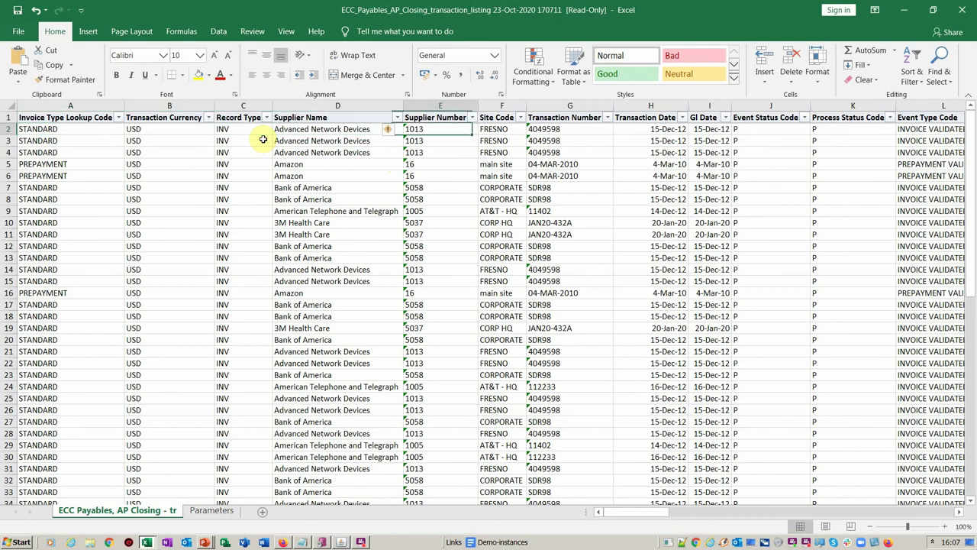
{"action": "key", "text": "Right"}
{"action": "key", "text": "Left"}
{"action": "key", "text": "Left"}
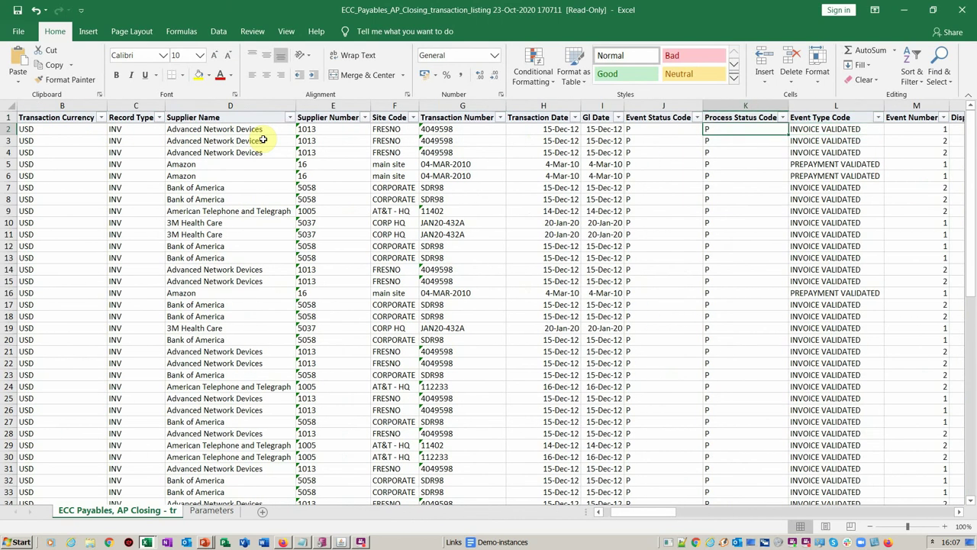
{"action": "key", "text": "Home"}
Step: Switch back to Oracle Applications and add a User-level Include assignment for DEVELOPER in the report setup
{"action": "key", "text": "alt+Tab"}
{"action": "key", "text": "alt+Tab"}
{"action": "key", "text": "alt+Tab"}
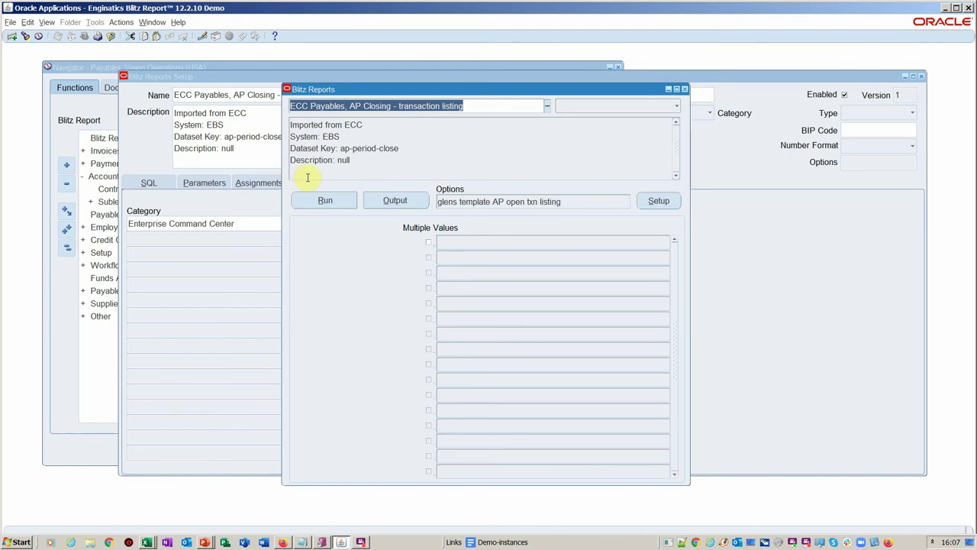
{"action": "left_click", "coordinate": [655, 201]}
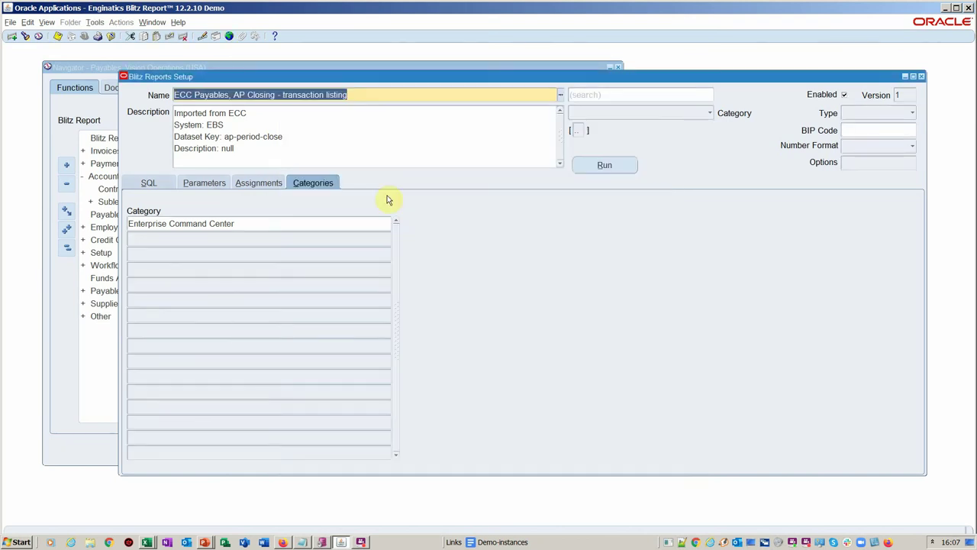
{"action": "left_click", "coordinate": [260, 183]}
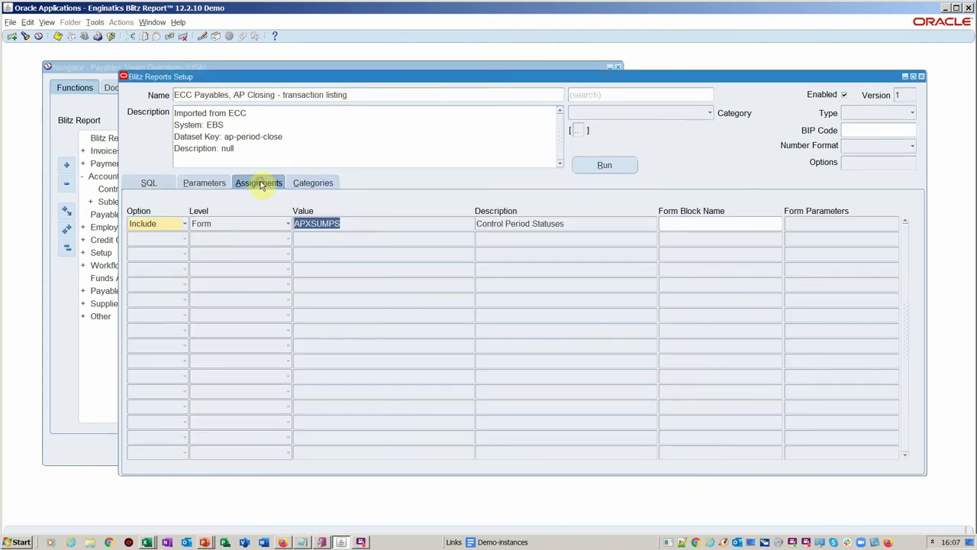
{"action": "left_click", "coordinate": [347, 239]}
{"action": "left_click", "coordinate": [271, 241]}
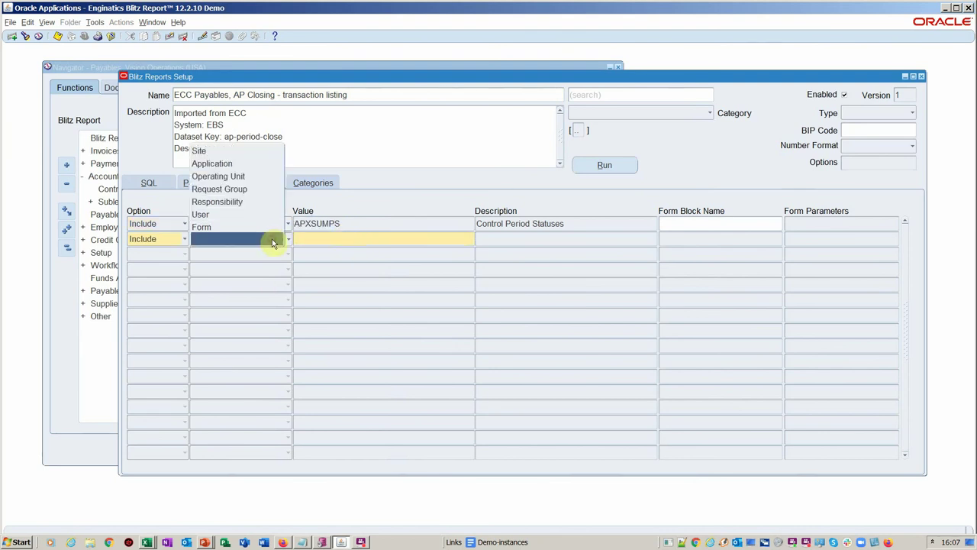
{"action": "left_click", "coordinate": [240, 213]}
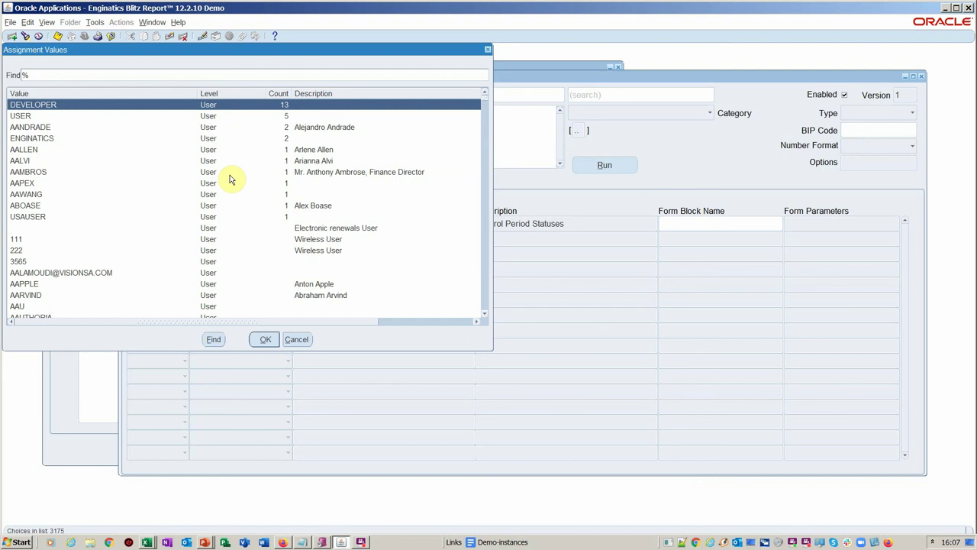
{"action": "double_click", "coordinate": [174, 104]}
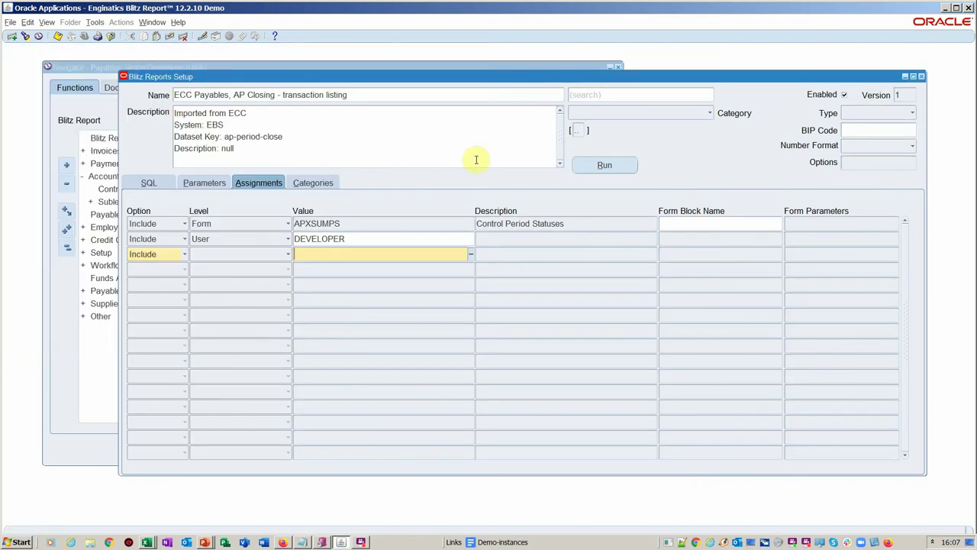
{"action": "left_click", "coordinate": [425, 239]}
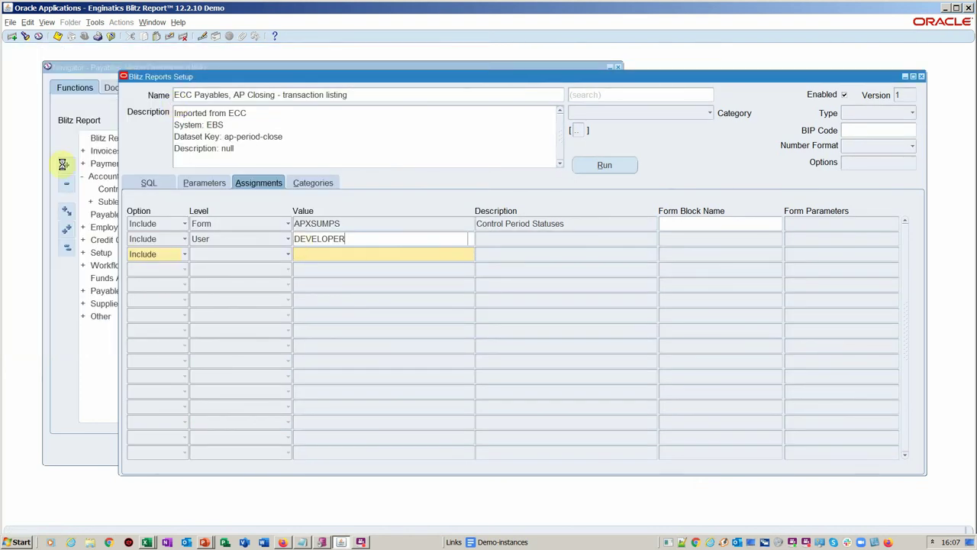
Step: Add the alias spec to the ECC_SPEC_ID column in the report's SQL and save the change
{"action": "left_click", "coordinate": [143, 184]}
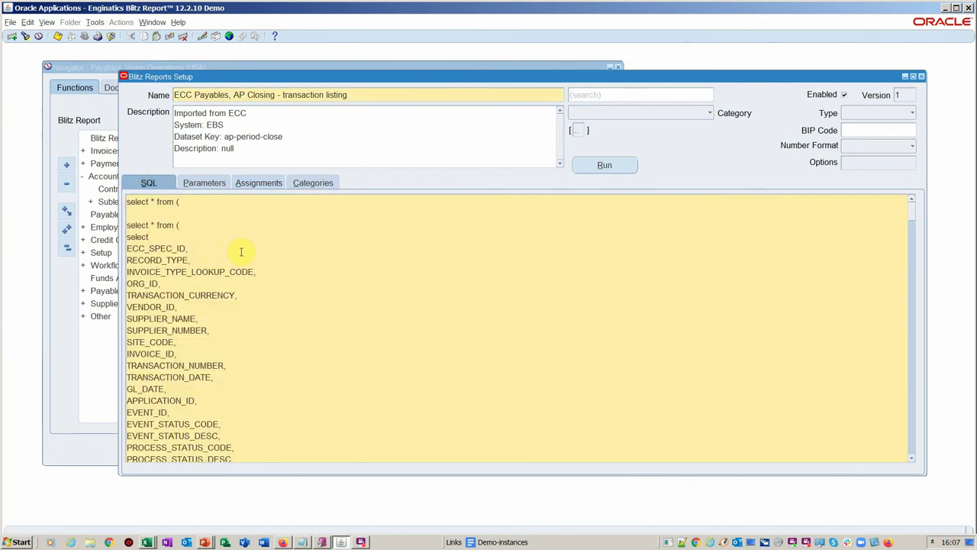
{"action": "left_click", "coordinate": [241, 252]}
{"action": "type", "text": "spec"}
{"action": "key", "text": "ctrl+a"}
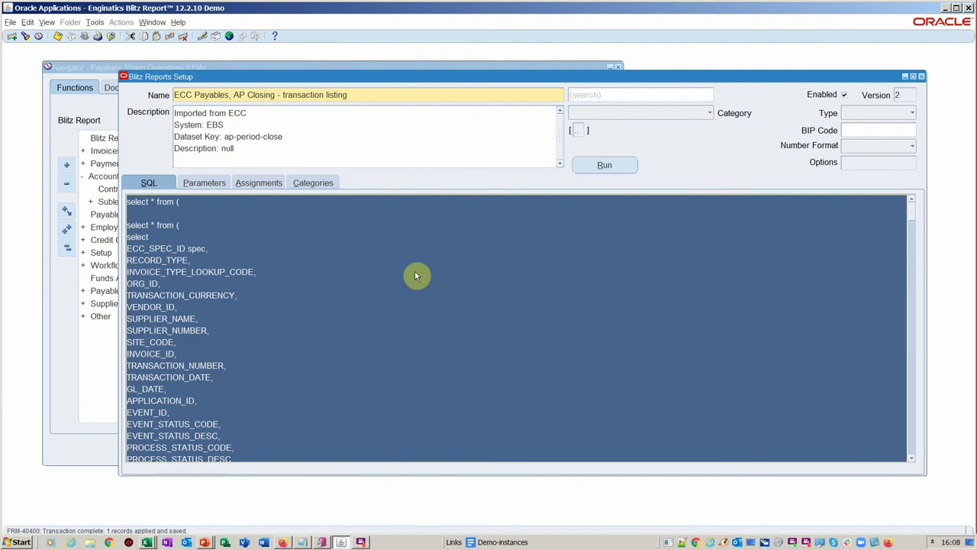
{"action": "key", "text": "ctrl+s"}
Step: Add the comment "user tested and renamed column" to version 2 in the report's version history and close the history
{"action": "double_click", "coordinate": [900, 94]}
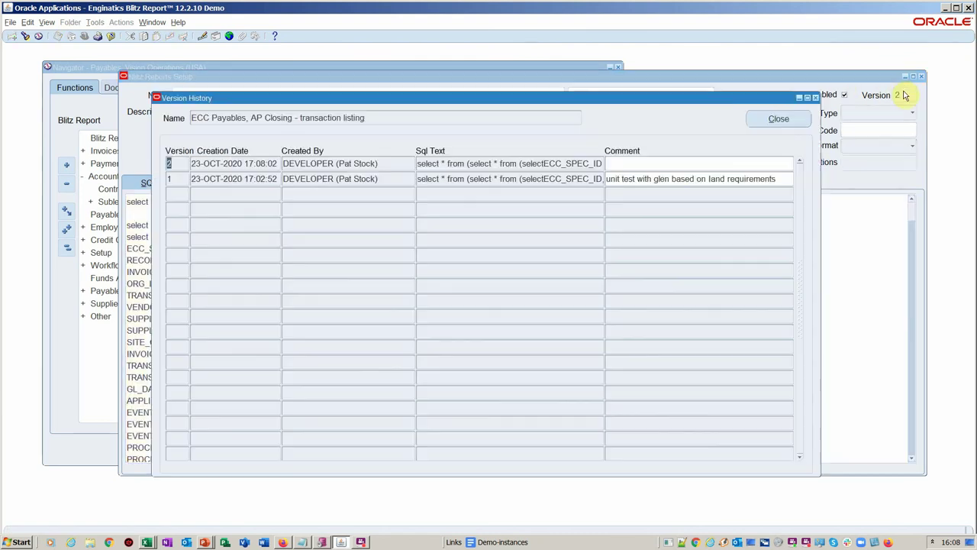
{"action": "left_click", "coordinate": [700, 163]}
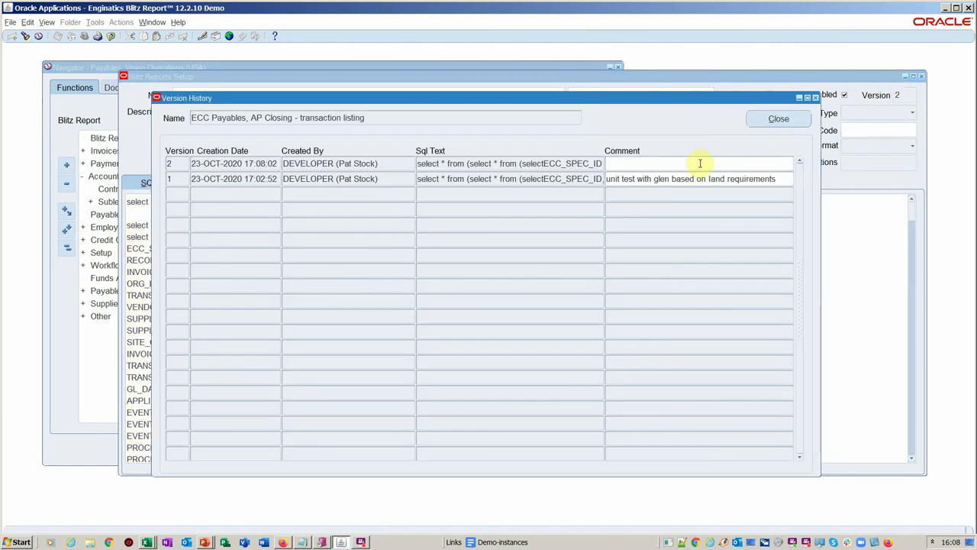
{"action": "type", "text": "user tested and renamed"}
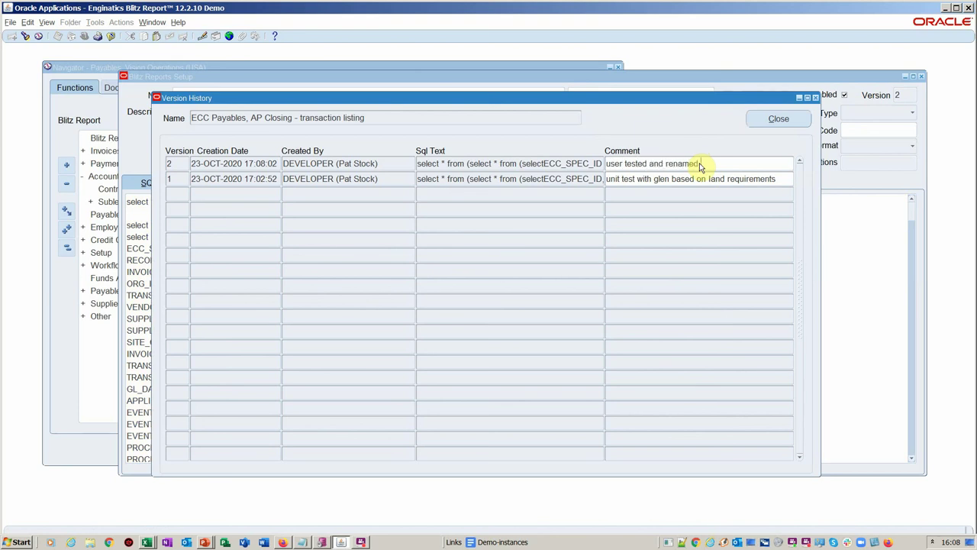
{"action": "type", "text": " column"}
{"action": "left_click", "coordinate": [791, 122]}
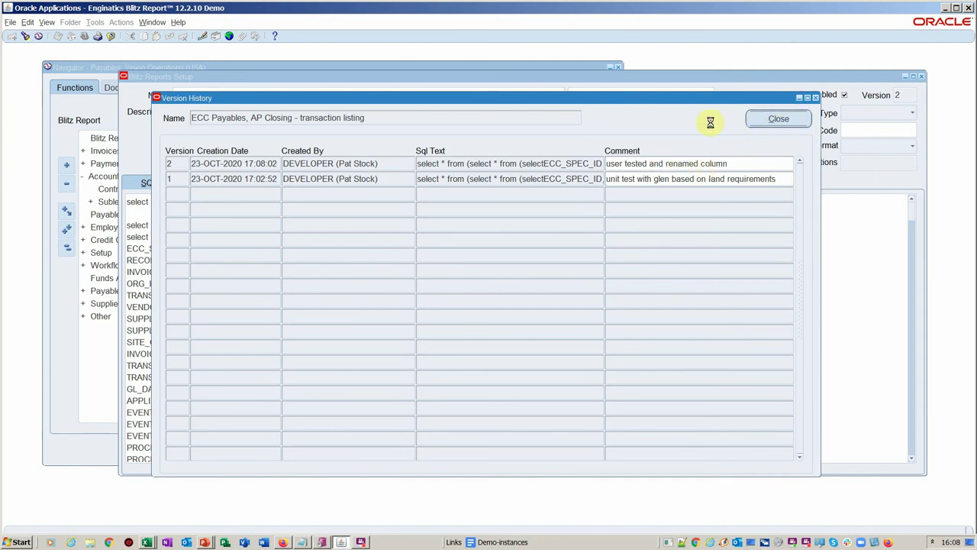
Step: Switch to PL/SQL Developer to view the script that mass imports Enterprise Command Center reports, and return to Oracle Applications
{"action": "key", "text": "alt+Tab"}
{"action": "key", "text": "alt+Tab"}
{"action": "key", "text": "alt+Tab"}
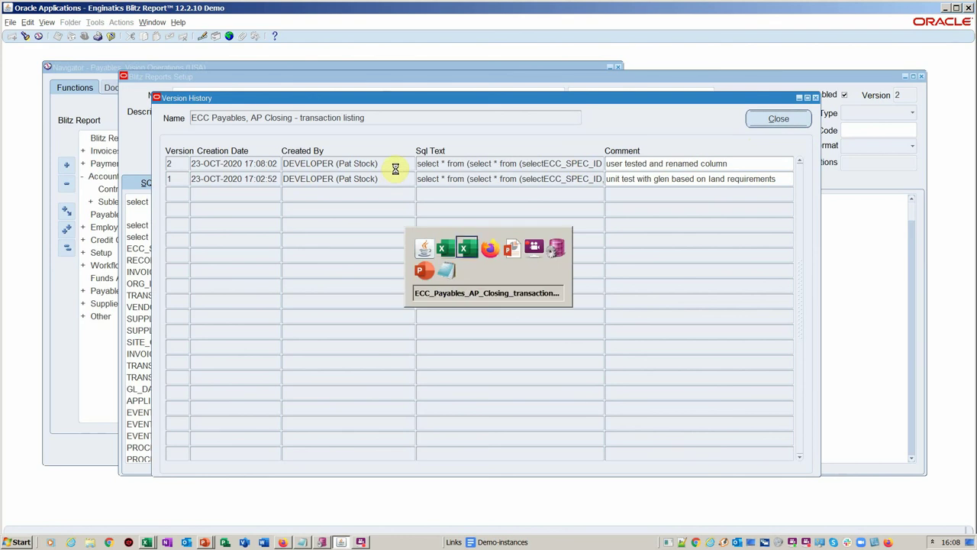
{"action": "key", "text": "alt+Tab"}
{"action": "key", "text": "alt+Tab"}
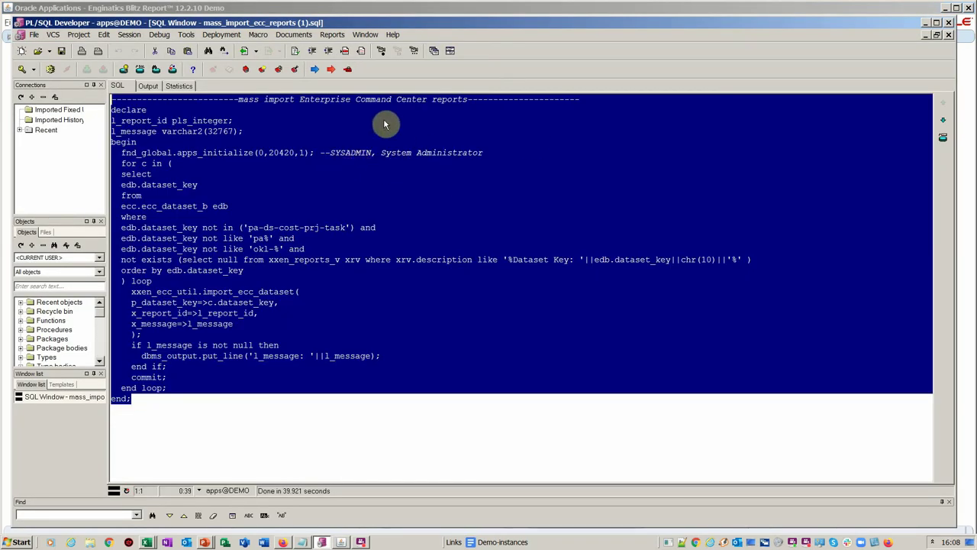
{"action": "key", "text": "alt+Tab"}
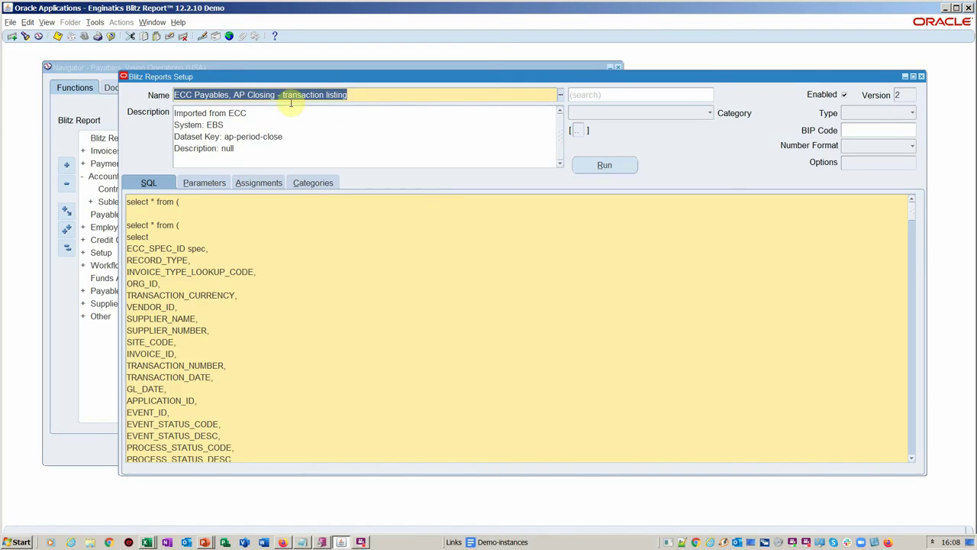
Step: Close the report setup and open the list of concurrent requests from the navigator
{"action": "left_click_drag", "start_coordinate": [313, 80], "coordinate": [290, 74]}
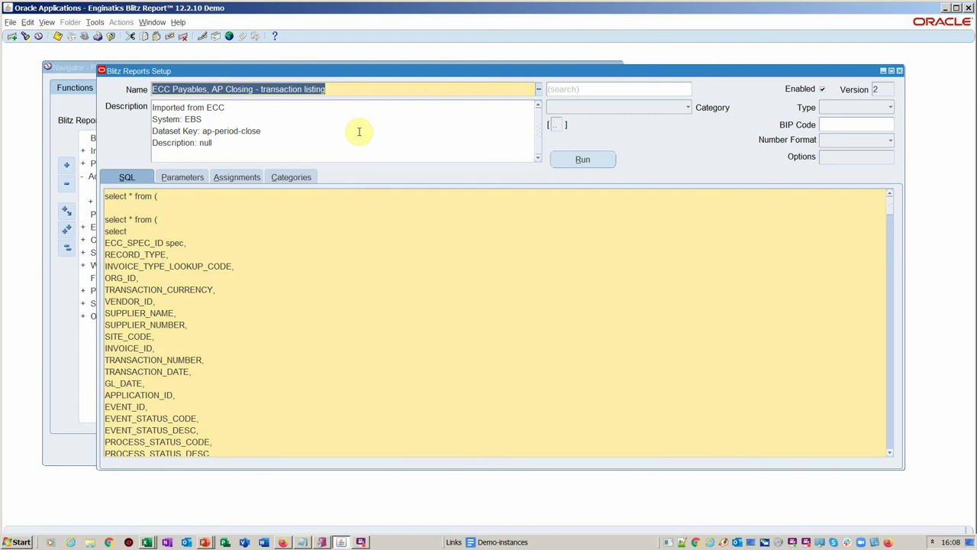
{"action": "key", "text": "ctrl+F4"}
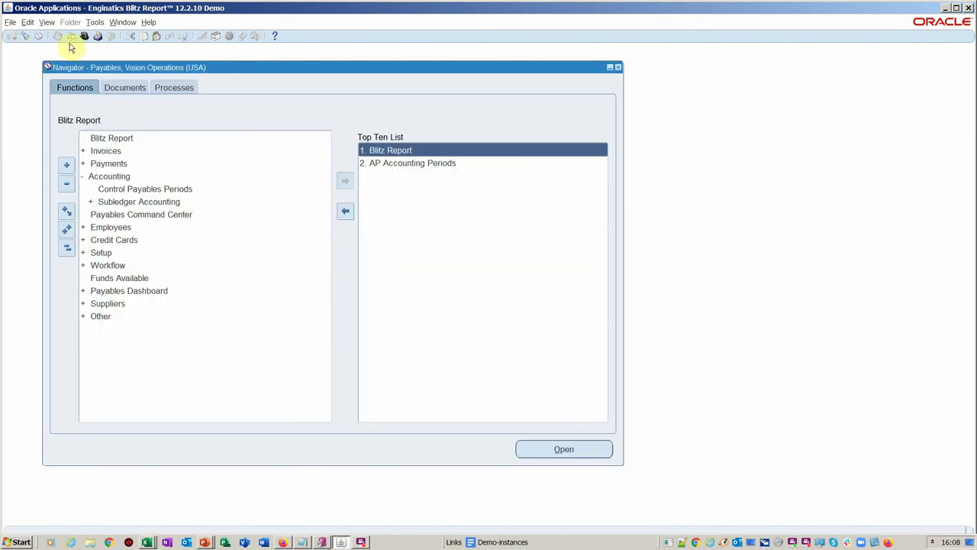
{"action": "left_click", "coordinate": [47, 22]}
{"action": "left_click", "coordinate": [85, 173]}
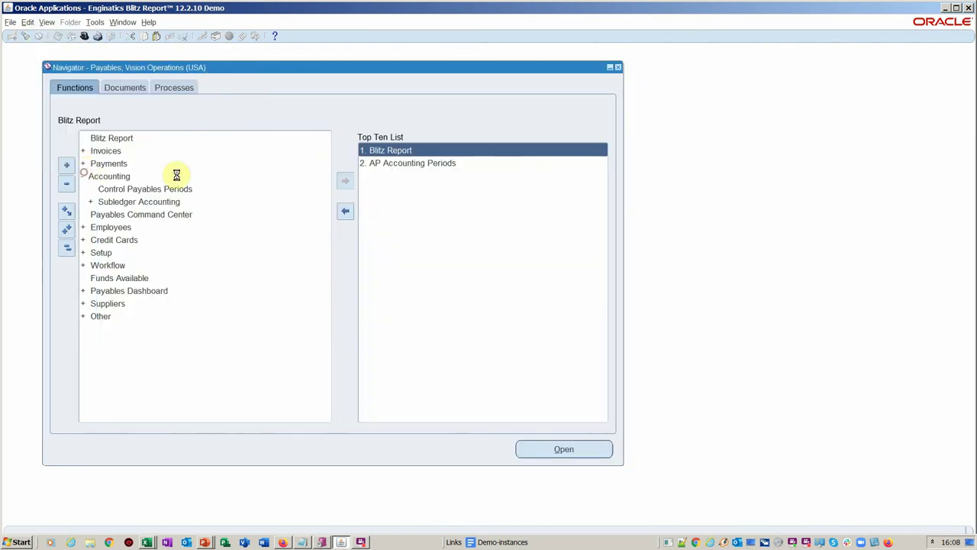
{"action": "left_click", "coordinate": [364, 348]}
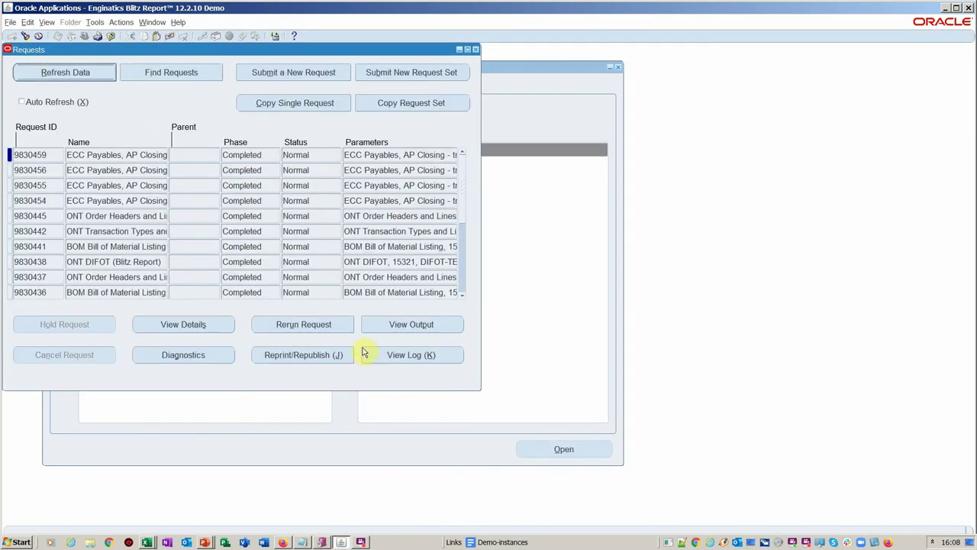
{"action": "left_click_drag", "start_coordinate": [123, 53], "coordinate": [381, 81]}
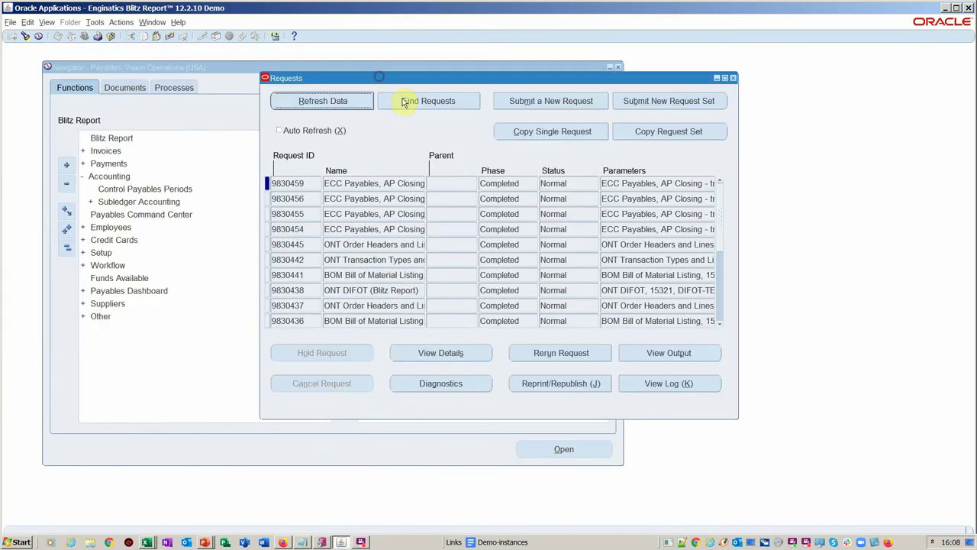
Step: Read the full name of the most recent ECC Payables, AP Closing request and close the request list
{"action": "left_click", "coordinate": [407, 183]}
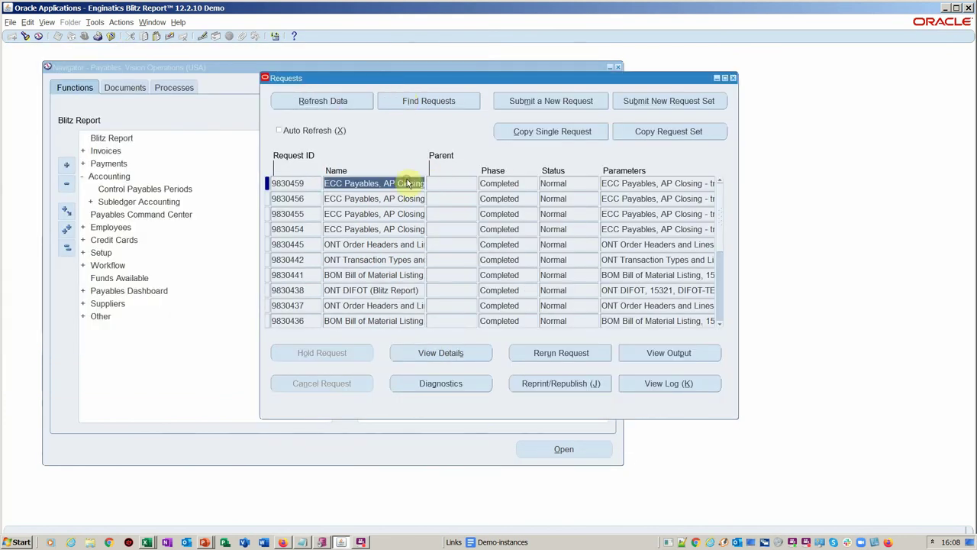
{"action": "left_click", "coordinate": [206, 36]}
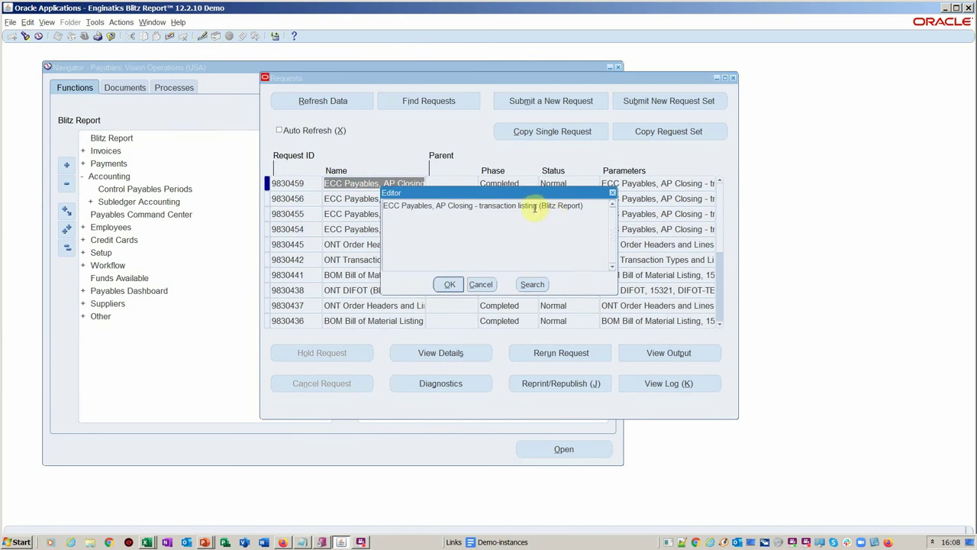
{"action": "left_click_drag", "start_coordinate": [537, 205], "coordinate": [430, 194]}
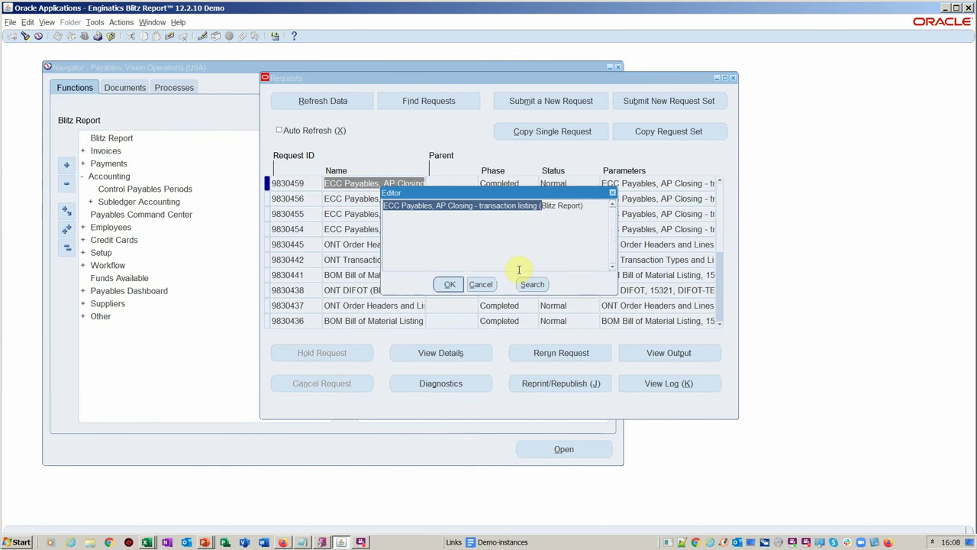
{"action": "left_click", "coordinate": [450, 286]}
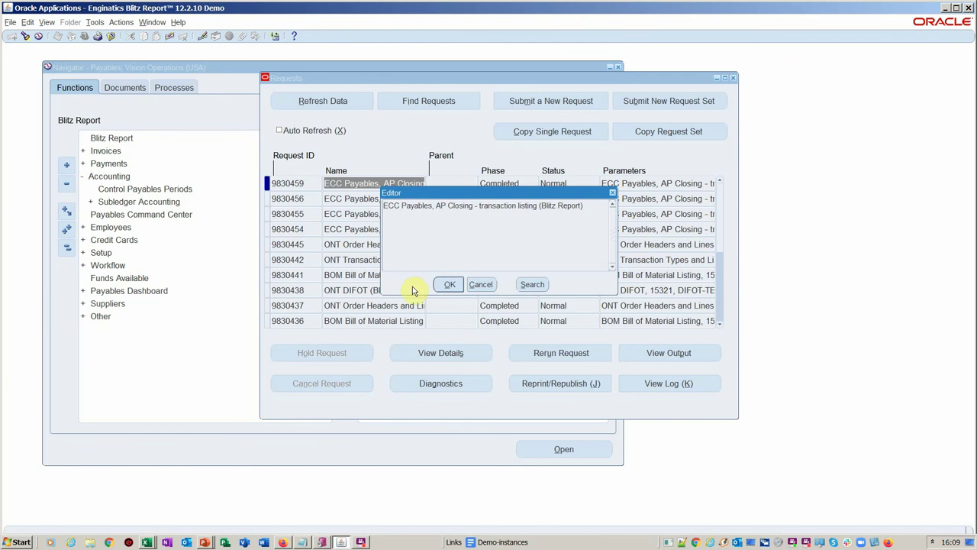
{"action": "left_click", "coordinate": [440, 283]}
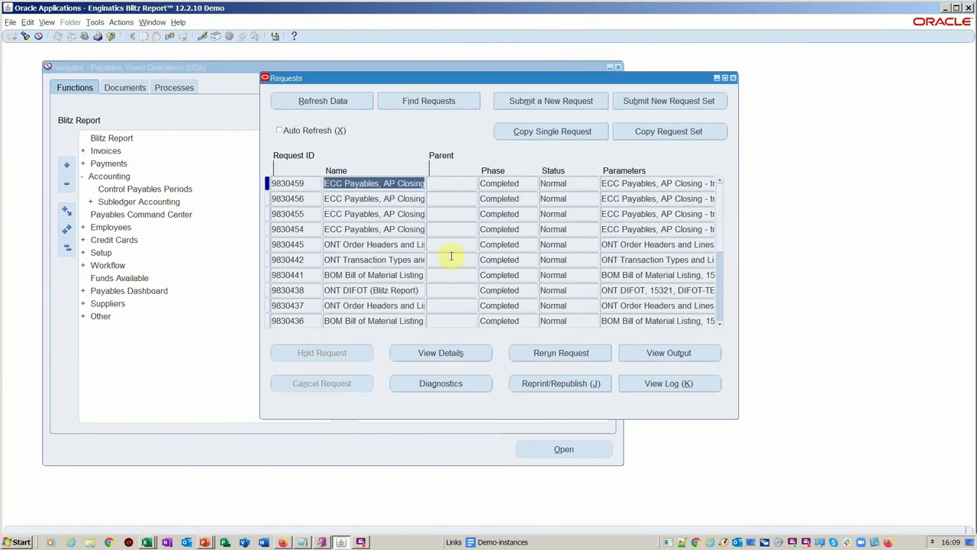
{"action": "key", "text": "F4"}
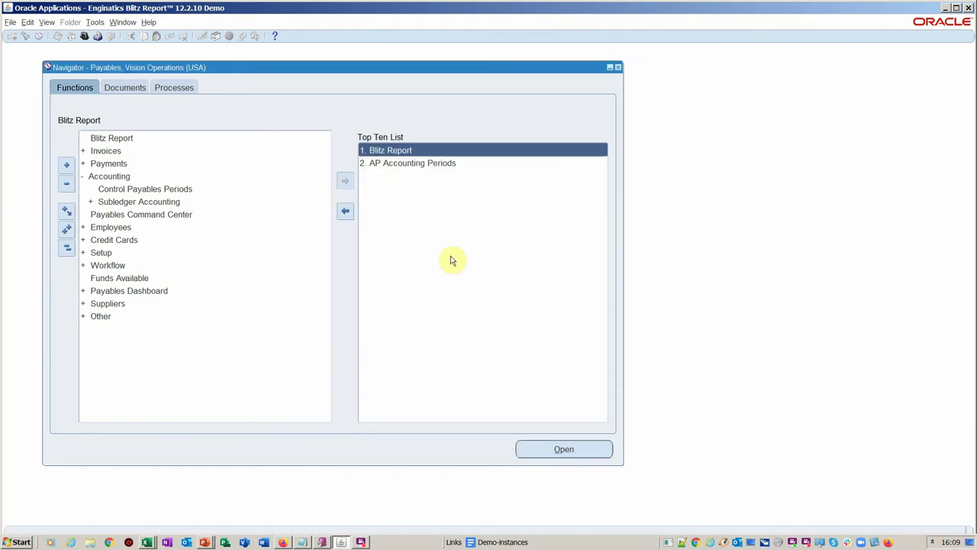
Step: Open the AP Accounting Periods form and launch Blitz Reports from it with Zoom
{"action": "double_click", "coordinate": [400, 162]}
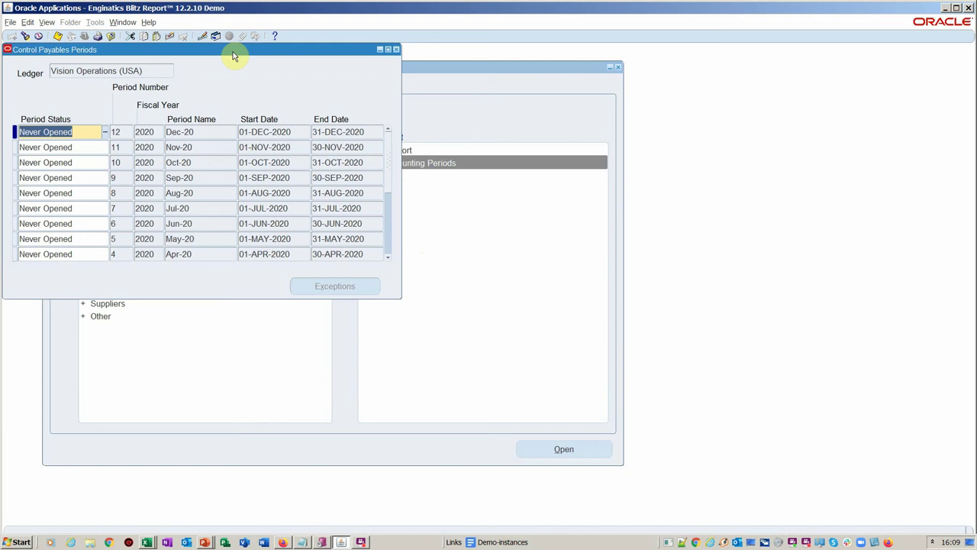
{"action": "left_click_drag", "start_coordinate": [233, 51], "coordinate": [319, 145]}
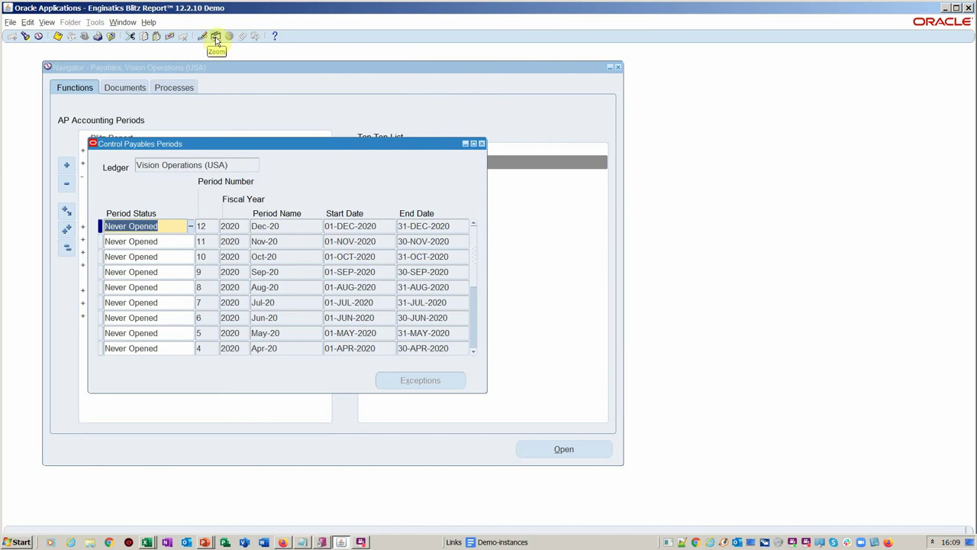
{"action": "left_click_drag", "start_coordinate": [258, 146], "coordinate": [384, 125]}
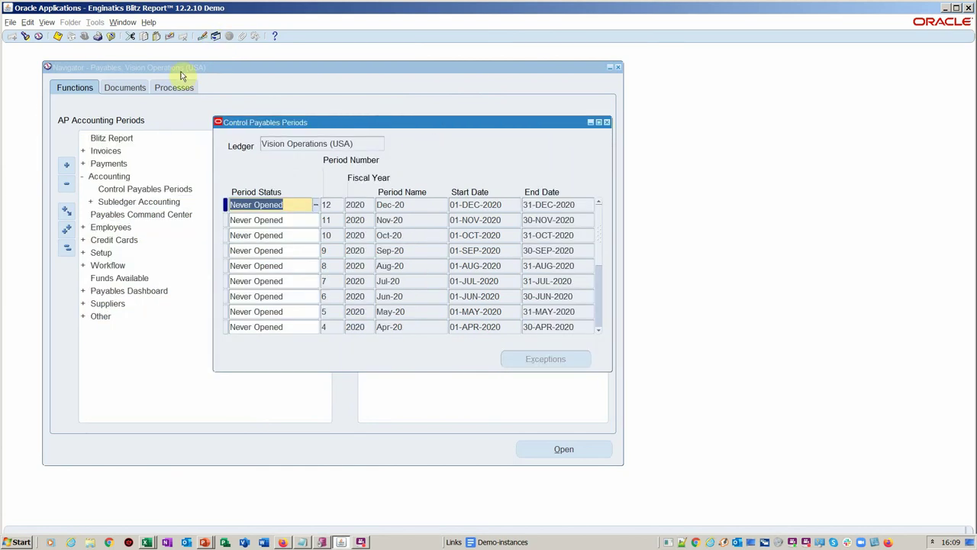
{"action": "left_click", "coordinate": [216, 36]}
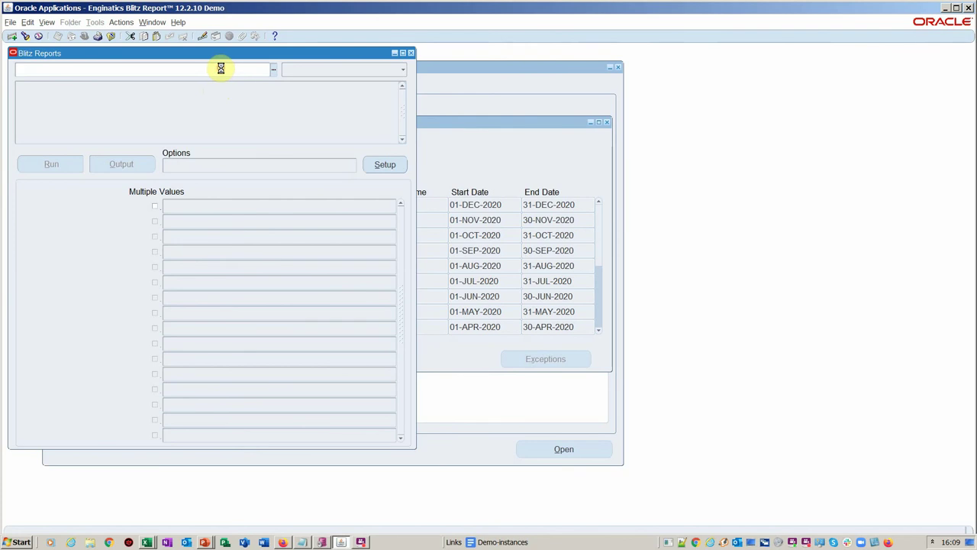
{"action": "left_click_drag", "start_coordinate": [227, 53], "coordinate": [544, 85]}
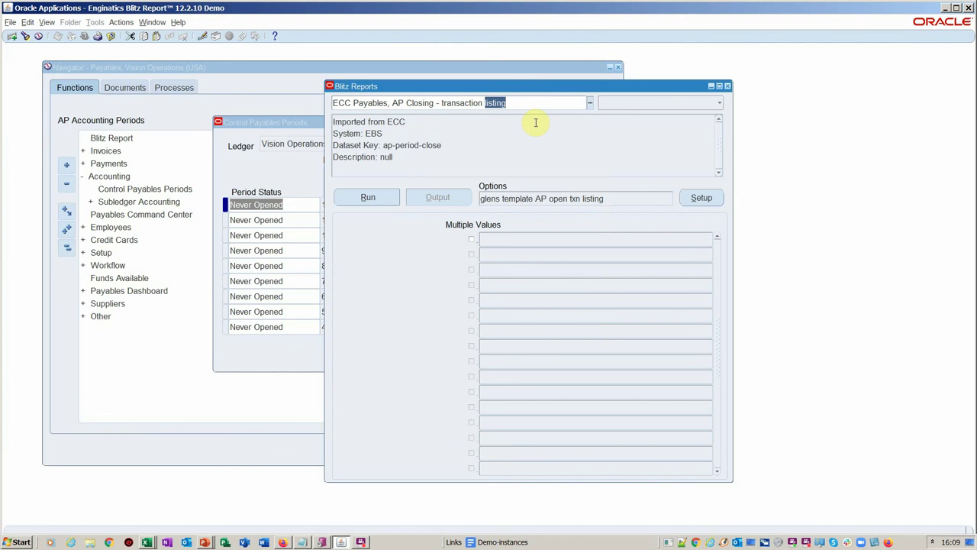
Step: Run the ECC Payables, AP Closing - transaction listing report, view its Excel output and switch back to Oracle Applications
{"action": "left_click", "coordinate": [362, 203]}
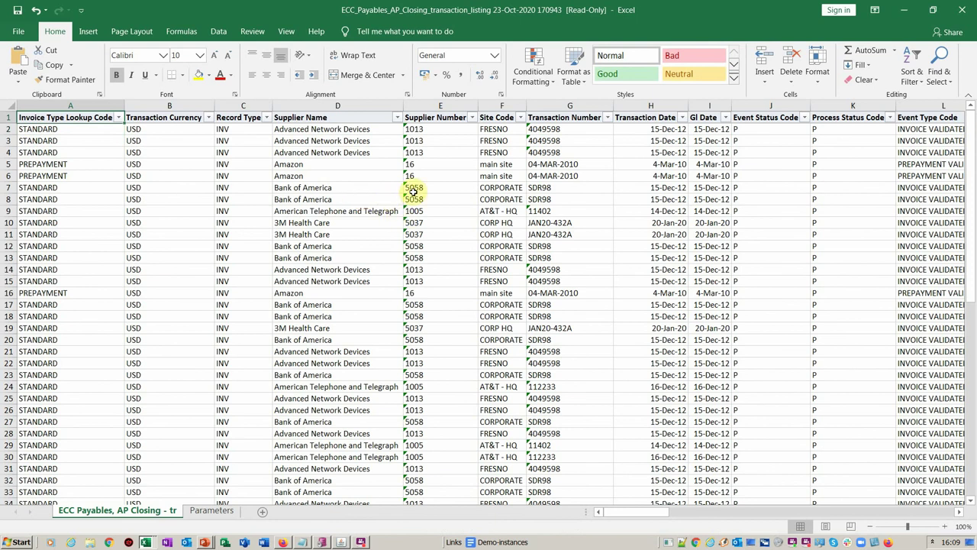
{"action": "key", "text": "alt+Tab"}
{"action": "key", "text": "alt+Tab"}
{"action": "key", "text": "alt+Tab"}
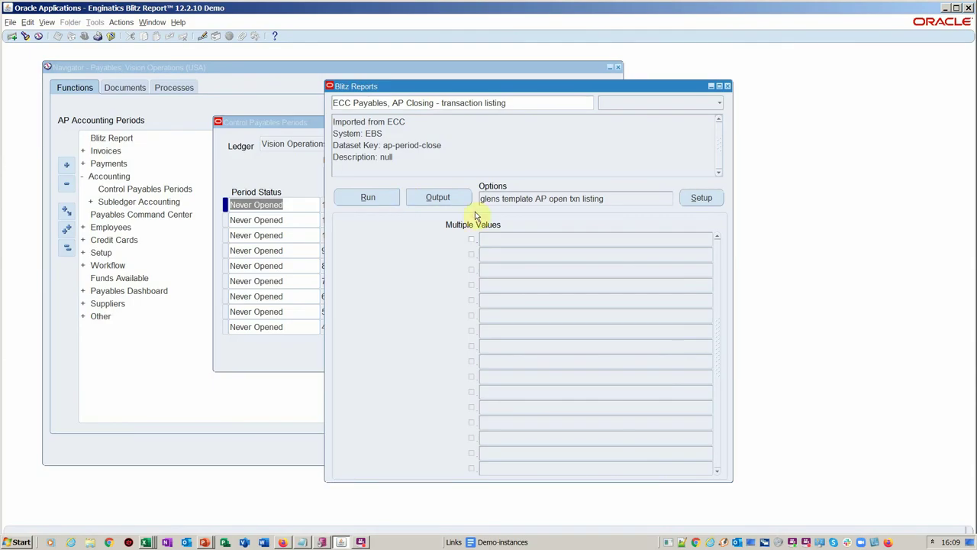
{"action": "key", "text": "alt+Tab"}
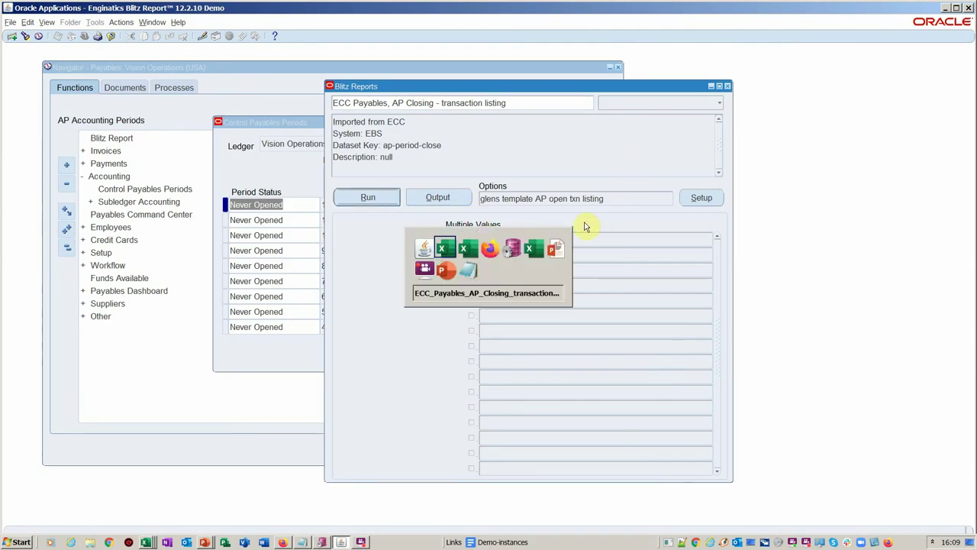